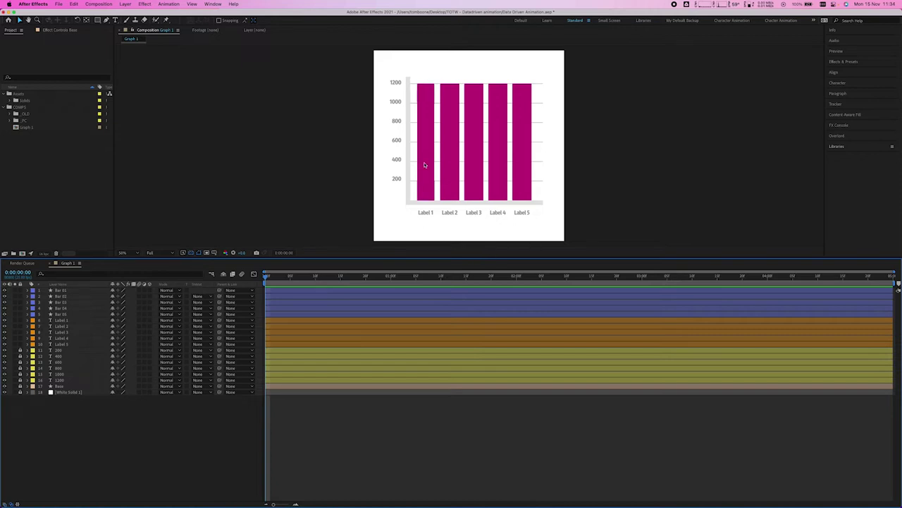
Step: Review the five bar layers, Bar 01 through Bar 05, in the timeline
{"action": "left_click", "coordinate": [73, 291]}
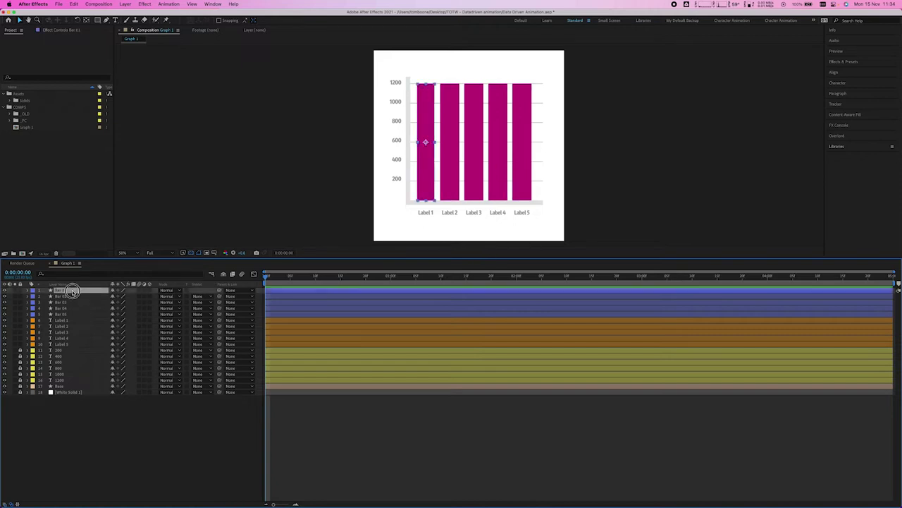
{"action": "left_click", "coordinate": [71, 297]}
{"action": "left_click", "coordinate": [69, 303]}
{"action": "left_click", "coordinate": [73, 308]}
{"action": "left_click", "coordinate": [72, 314]}
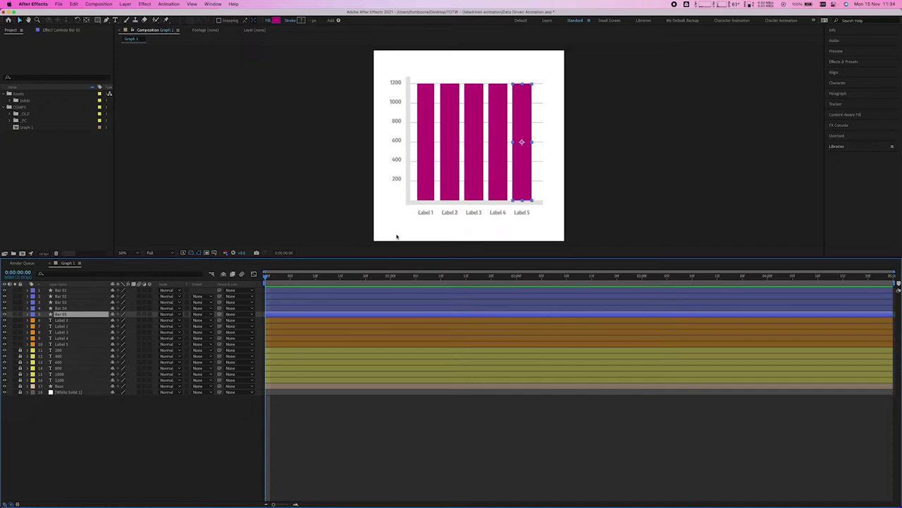
Step: Review the Label 1–5 text layers, then bring up the Excel Data workbook
{"action": "left_click", "coordinate": [433, 214]}
{"action": "left_click", "coordinate": [453, 214]}
{"action": "left_click", "coordinate": [479, 214]}
{"action": "left_click", "coordinate": [499, 214]}
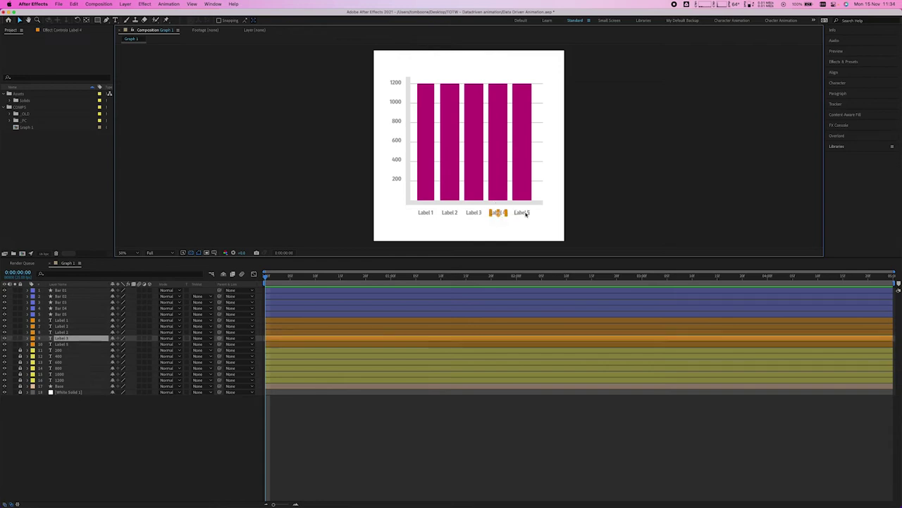
{"action": "left_click", "coordinate": [523, 213]}
{"action": "left_click", "coordinate": [68, 321]}
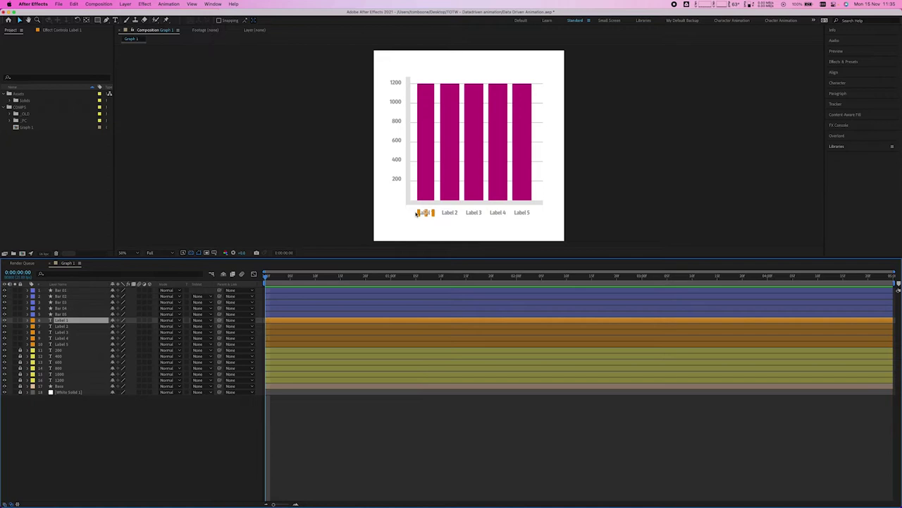
{"action": "key", "text": "super+Tab"}
{"action": "key", "text": "super+Tab"}
{"action": "key", "text": "super+Tab"}
{"action": "key", "text": "super+Tab"}
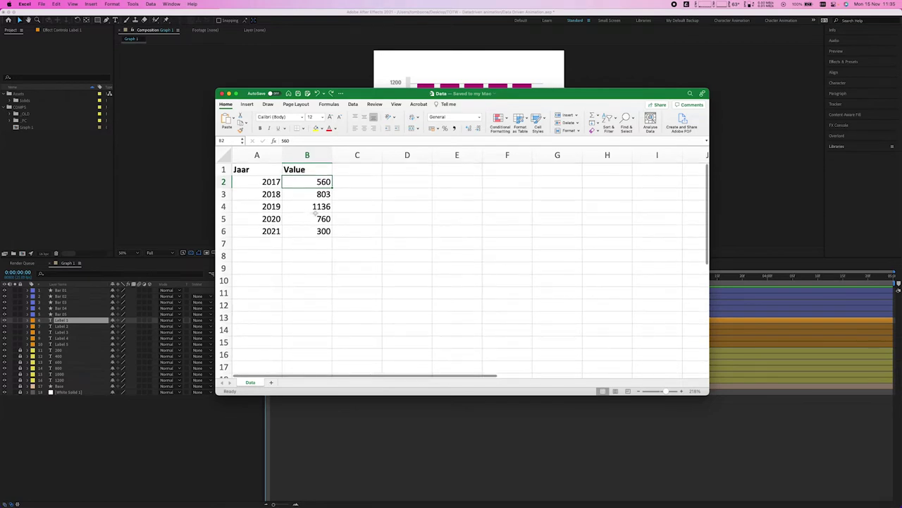
Step: Look over the Jaar and Value column headers in A1 and B1
{"action": "left_click", "coordinate": [240, 170]}
{"action": "left_click", "coordinate": [308, 171]}
{"action": "left_click", "coordinate": [258, 173]}
{"action": "left_click", "coordinate": [302, 172]}
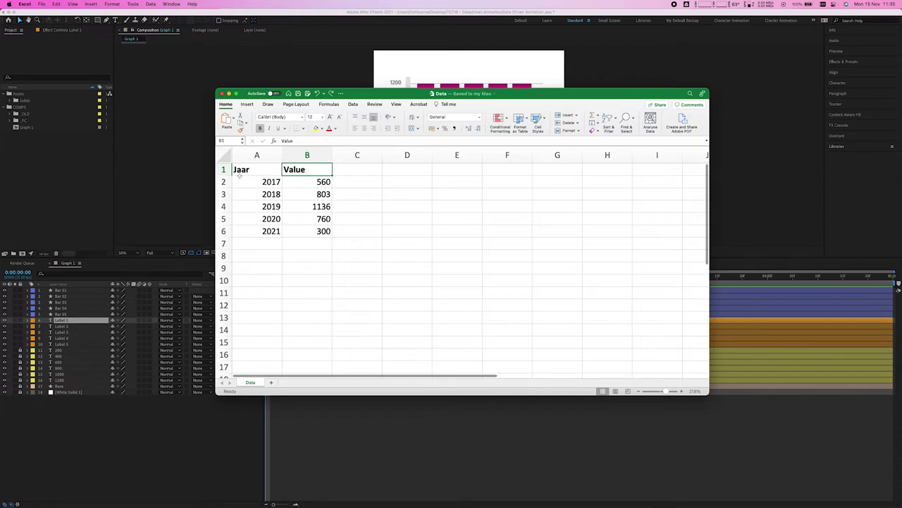
Step: Step through the years 2017–2021 in column A, then bring up Save As
{"action": "left_click", "coordinate": [265, 181]}
{"action": "left_click", "coordinate": [265, 197]}
{"action": "left_click", "coordinate": [268, 209]}
{"action": "left_click", "coordinate": [268, 221]}
{"action": "left_click", "coordinate": [268, 233]}
{"action": "left_click", "coordinate": [263, 185]}
{"action": "left_click", "coordinate": [267, 195]}
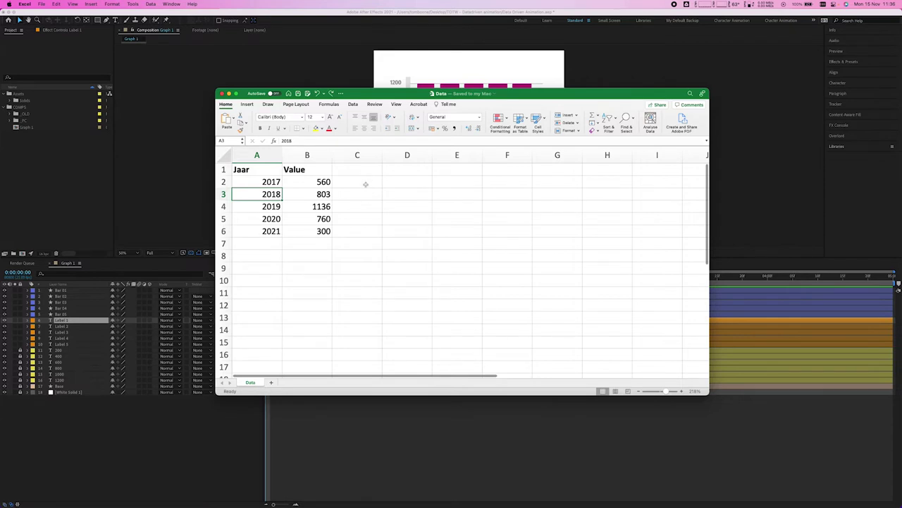
{"action": "key", "text": "super+shift+s"}
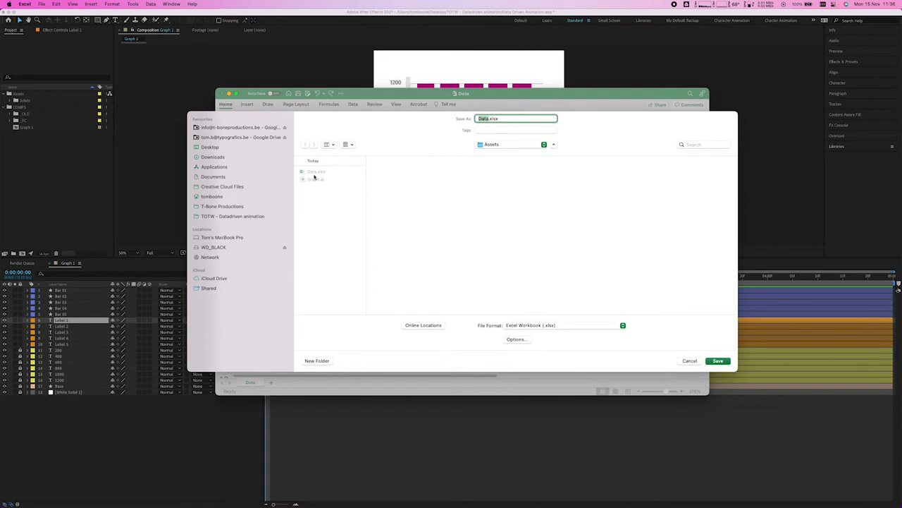
Step: Save the sheet as Data.csv in Comma-separated Values (.csv) format in Assets
{"action": "left_click", "coordinate": [522, 326]}
{"action": "scroll", "coordinate": [564, 399], "scroll_direction": "down", "scroll_amount": 2}
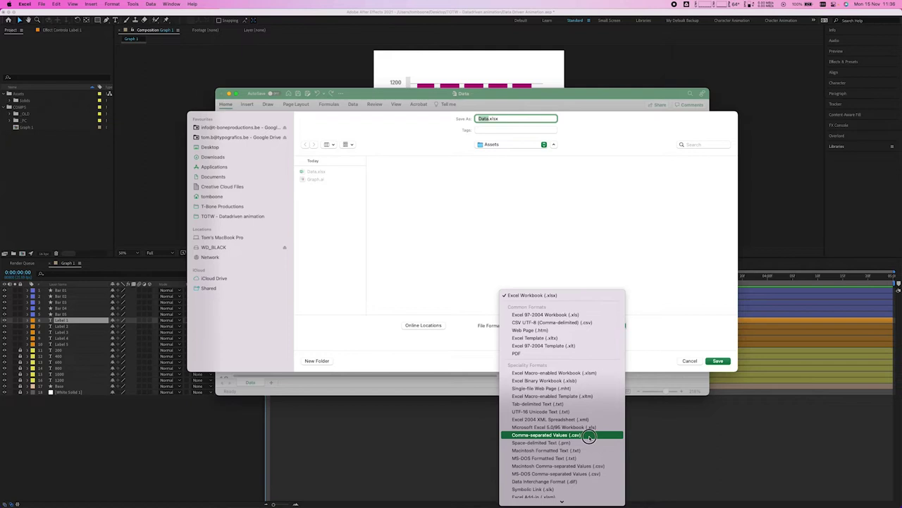
{"action": "left_click", "coordinate": [588, 437]}
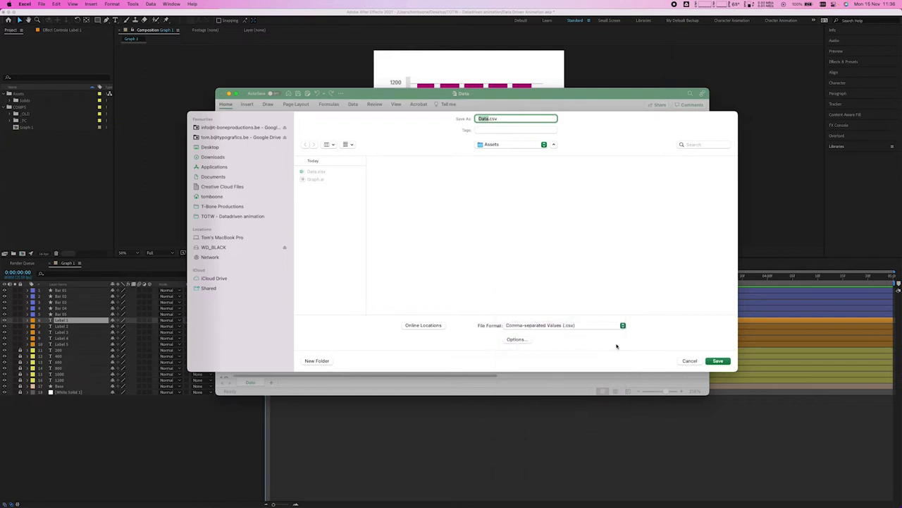
{"action": "left_click", "coordinate": [719, 361]}
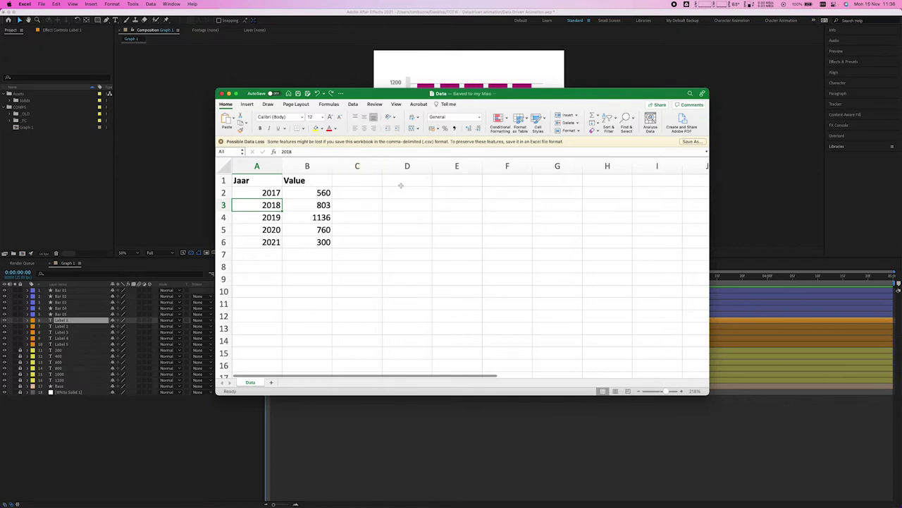
{"action": "key", "text": "super+Tab"}
Step: Drag Data.csv from Finder's Assets folder into the After Effects Project panel
{"action": "left_click", "coordinate": [428, 254]}
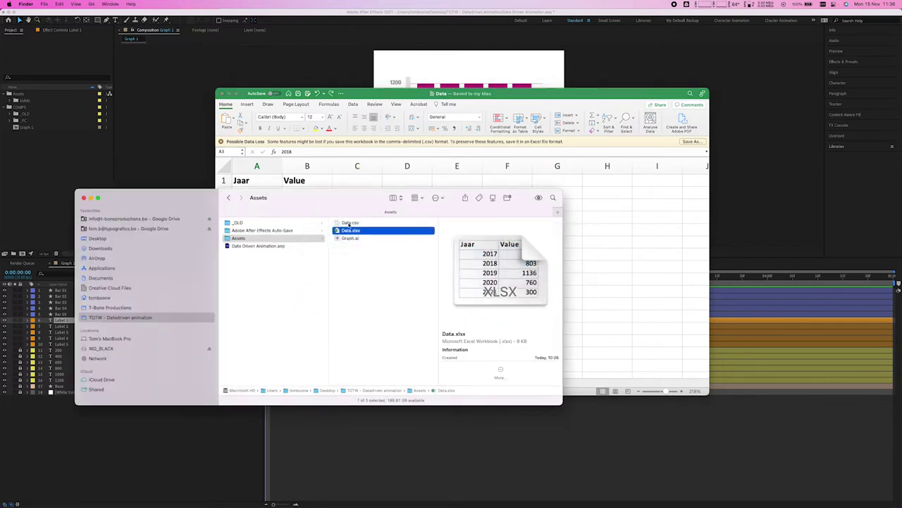
{"action": "left_click", "coordinate": [352, 223]}
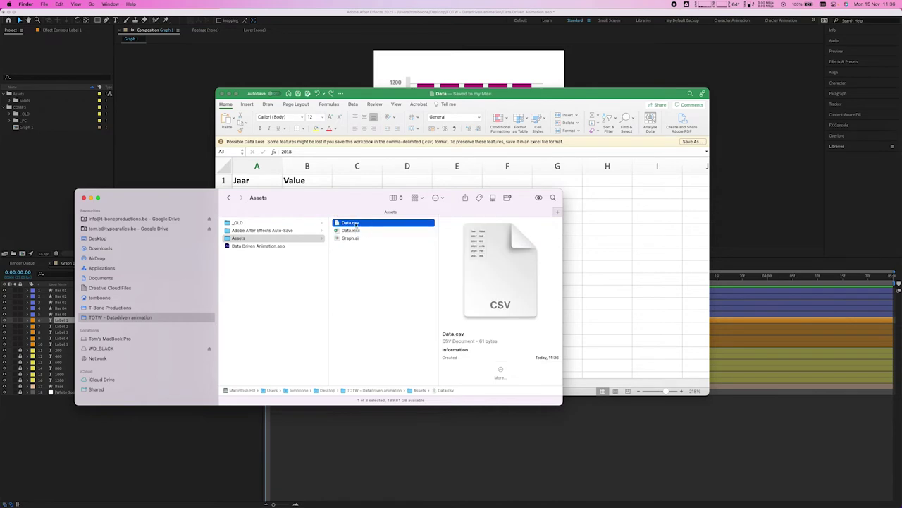
{"action": "left_click_drag", "start_coordinate": [354, 224], "coordinate": [21, 99]}
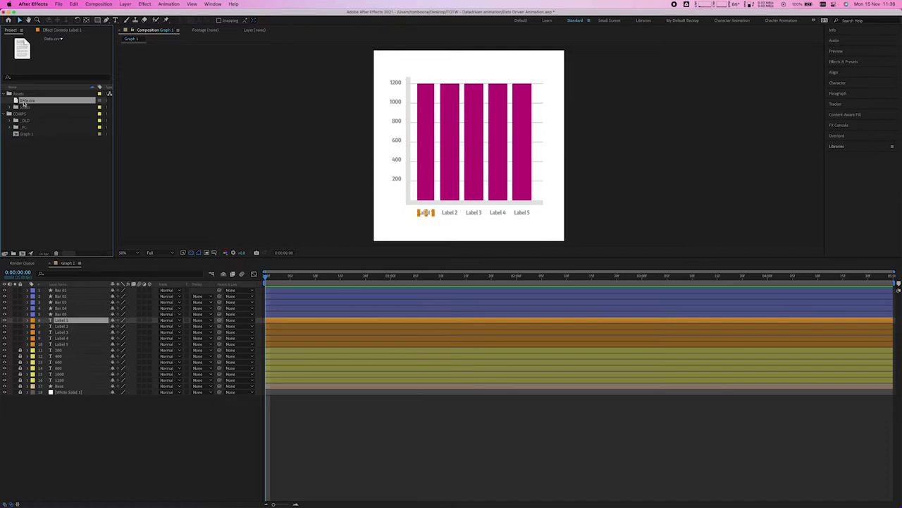
Step: Place Data.csv as layer 1 of Graph 1 and expand its Data property group
{"action": "left_click_drag", "start_coordinate": [26, 102], "coordinate": [58, 292]}
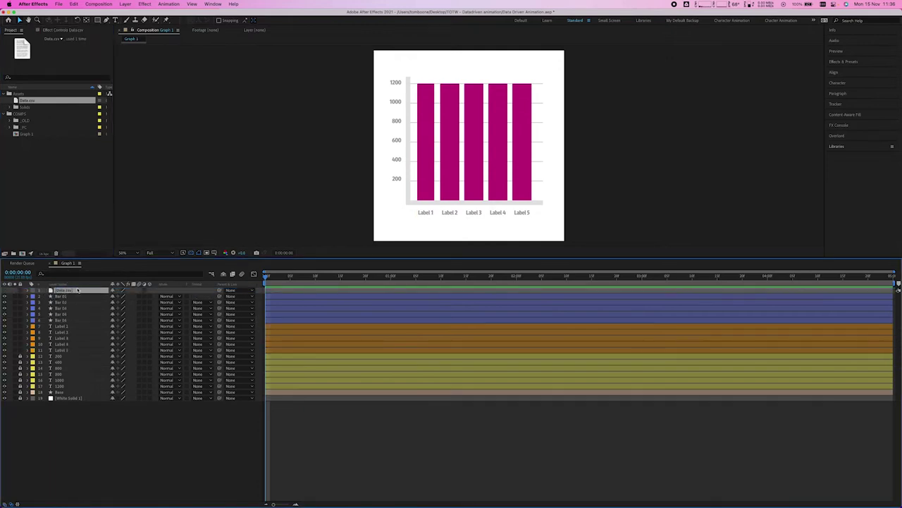
{"action": "left_click", "coordinate": [28, 291]}
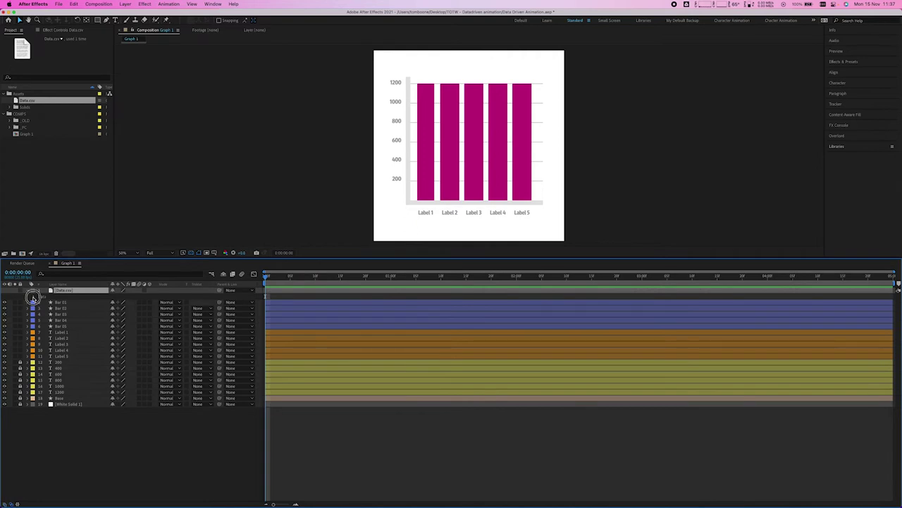
{"action": "left_click", "coordinate": [32, 297]}
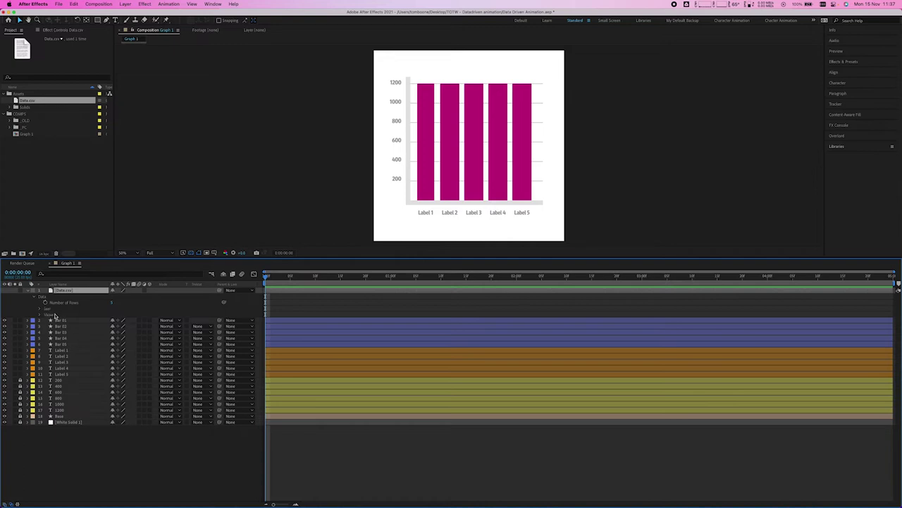
Step: Expand Data.csv's Jaar and Value groups to list years 2017–2021 and Value 0–4
{"action": "key", "text": "super+Tab"}
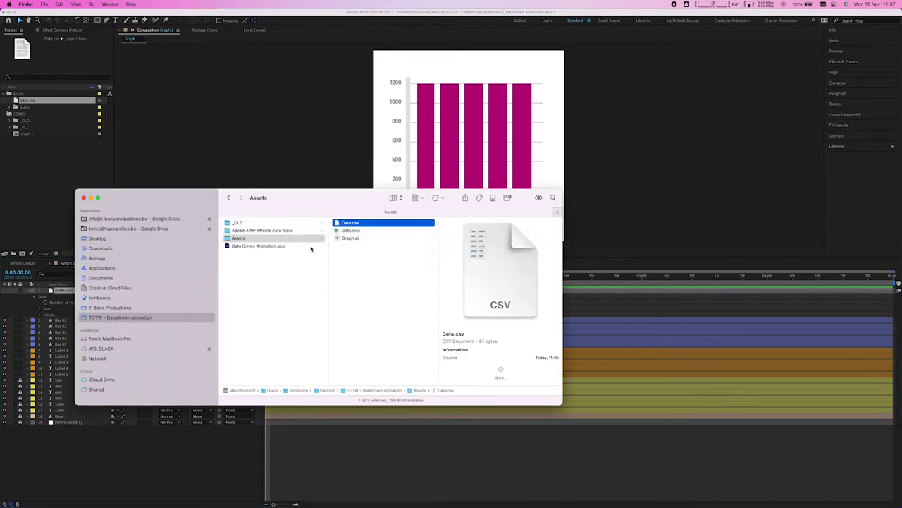
{"action": "key", "text": "super+Tab"}
{"action": "key", "text": "super+Tab"}
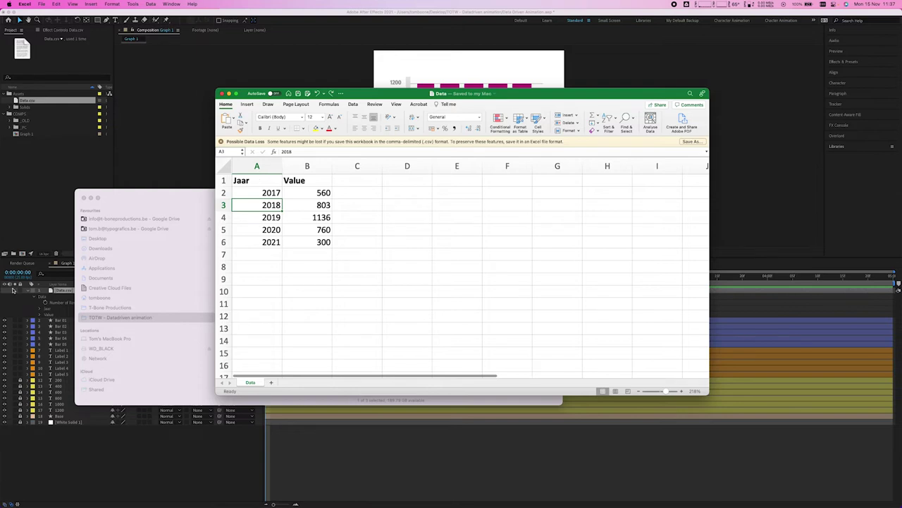
{"action": "left_click", "coordinate": [24, 310]}
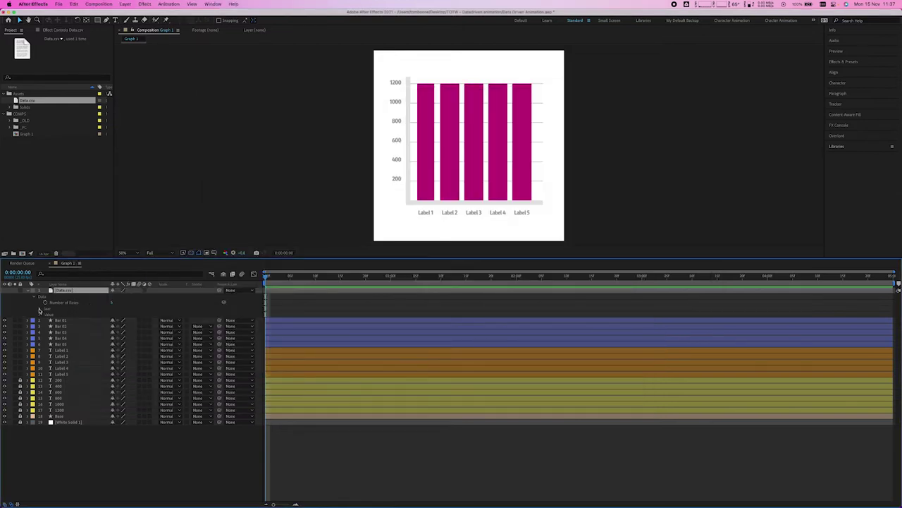
{"action": "left_click", "coordinate": [40, 309]}
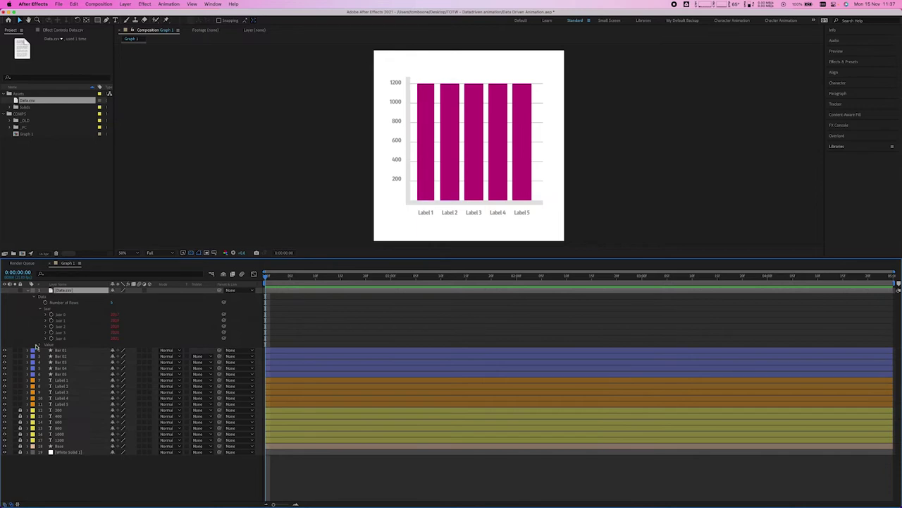
{"action": "left_click", "coordinate": [41, 346]}
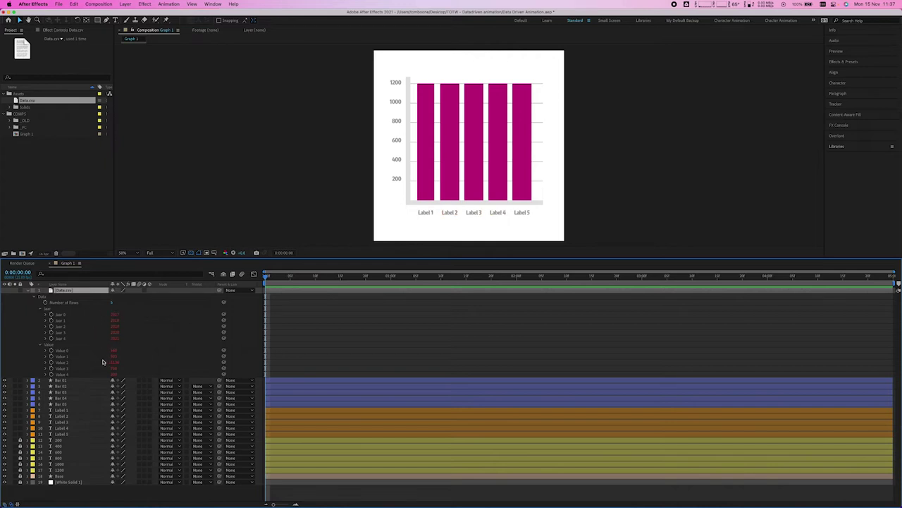
Step: Pick-whip Label 1's Source Text to the first Jaar entry so it reads 2017
{"action": "left_click", "coordinate": [62, 410]}
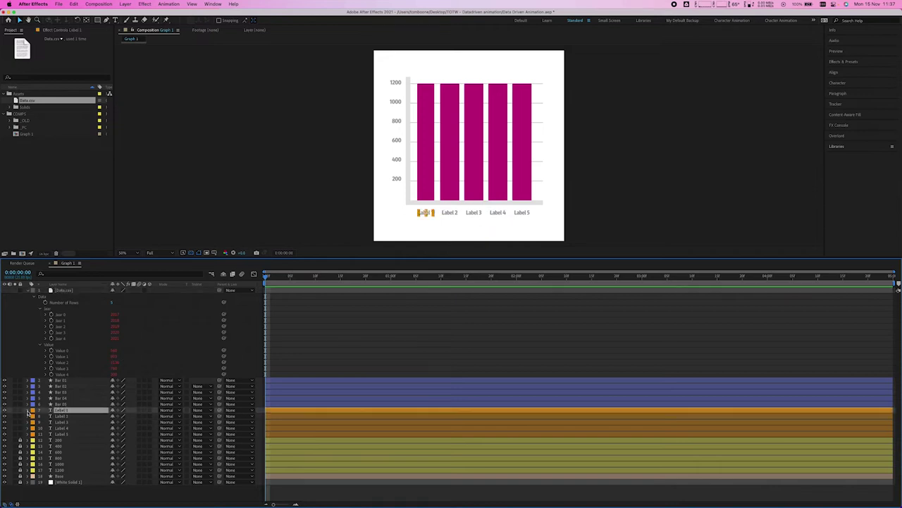
{"action": "left_click", "coordinate": [28, 410]}
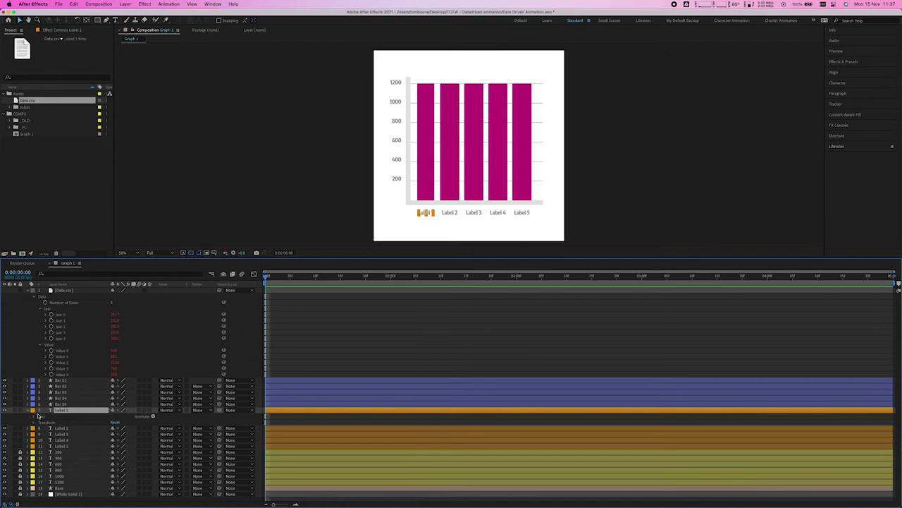
{"action": "left_click", "coordinate": [33, 417]}
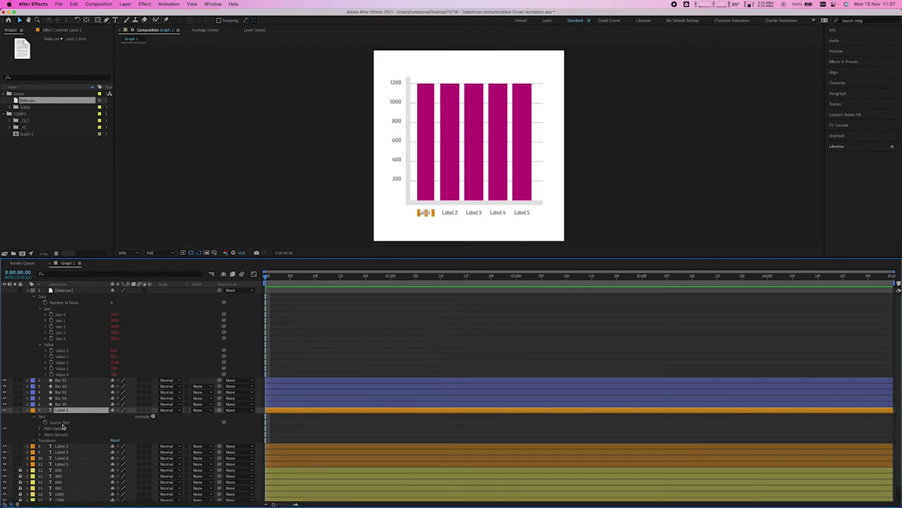
{"action": "left_click", "coordinate": [58, 422]}
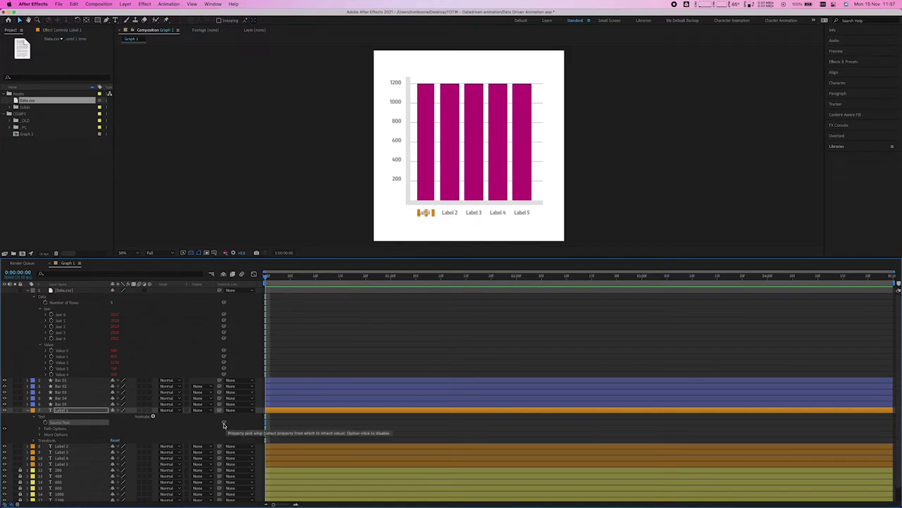
{"action": "left_click_drag", "start_coordinate": [224, 424], "coordinate": [73, 315]}
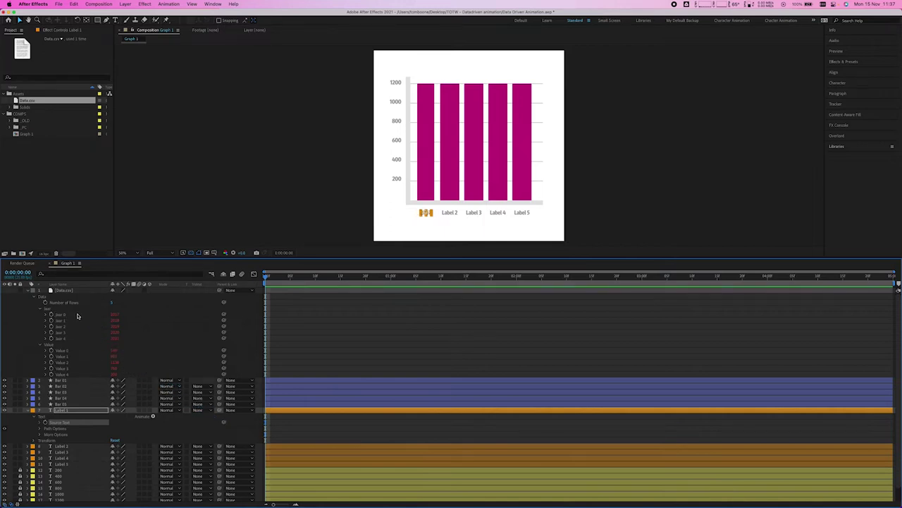
{"action": "left_click", "coordinate": [435, 332]}
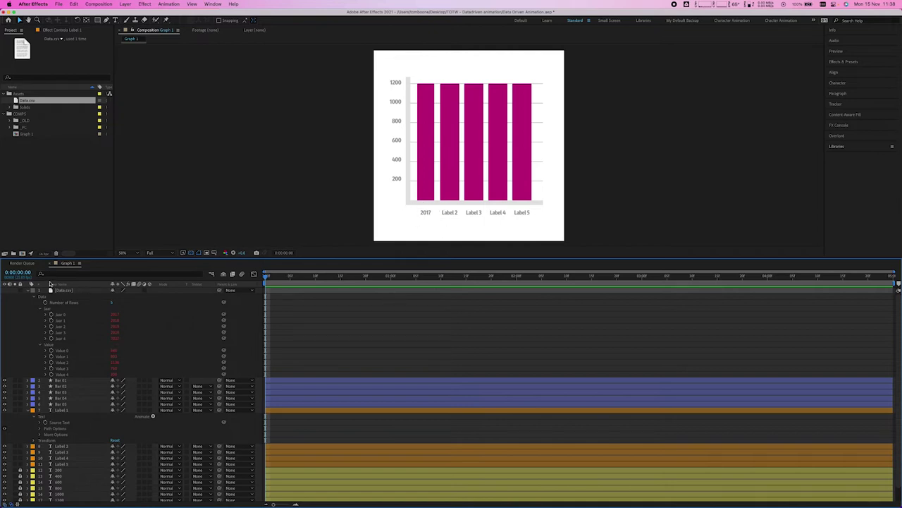
Step: Link Label 2 and Label 3 Source Text to Jaar entries 1 and 2
{"action": "left_click", "coordinate": [28, 411]}
{"action": "left_click", "coordinate": [28, 416]}
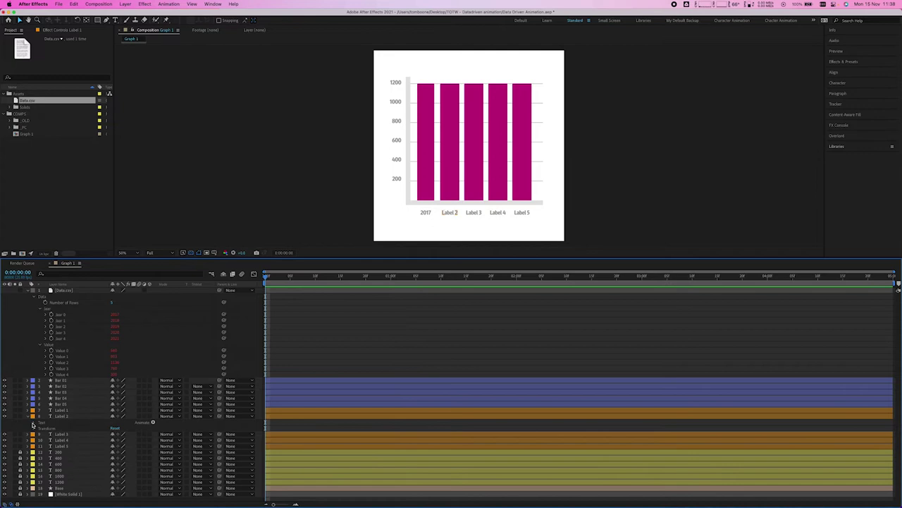
{"action": "left_click", "coordinate": [35, 422]}
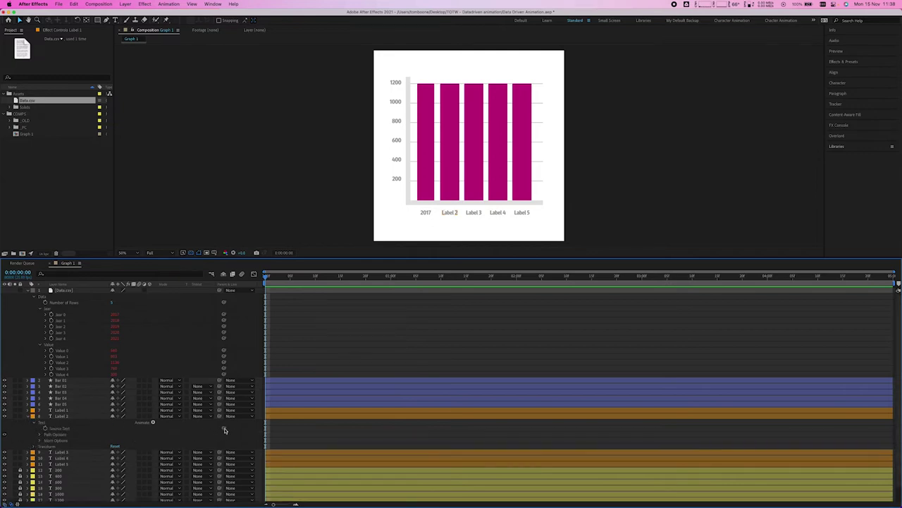
{"action": "left_click_drag", "start_coordinate": [225, 429], "coordinate": [66, 321]}
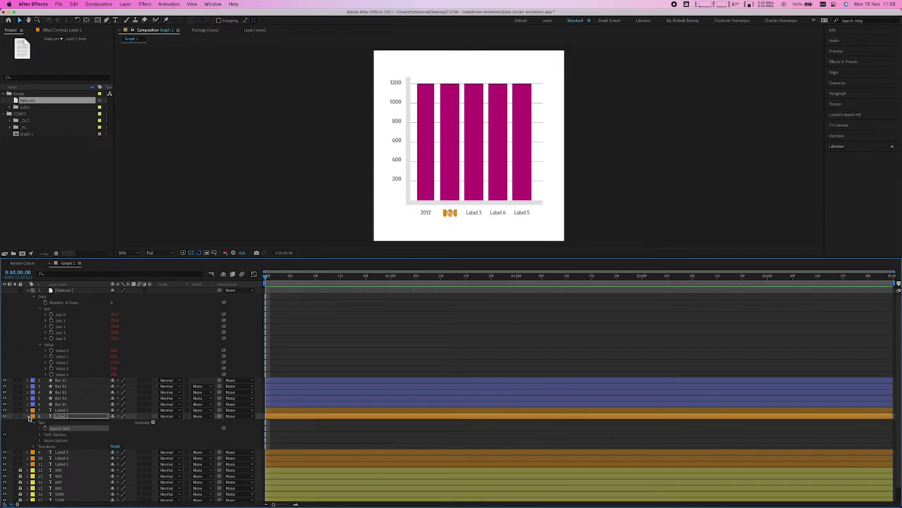
{"action": "left_click", "coordinate": [29, 416]}
{"action": "left_click", "coordinate": [29, 423]}
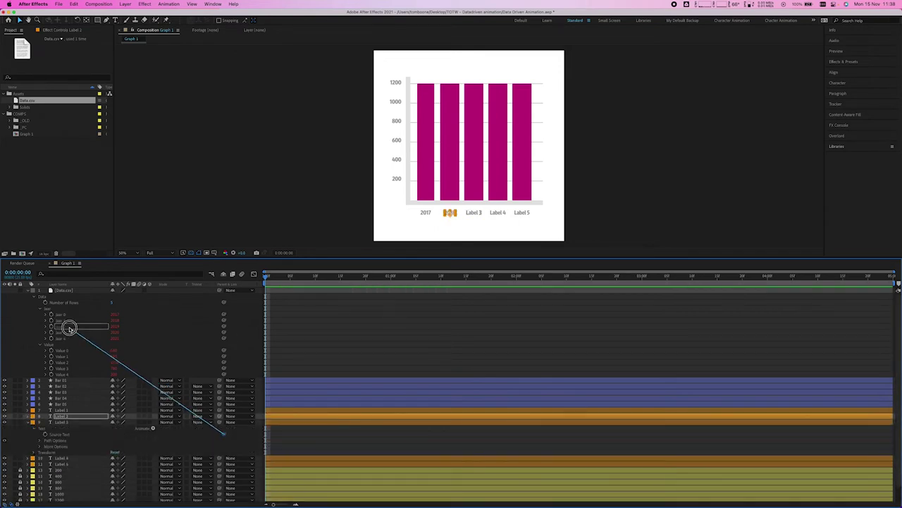
{"action": "left_click_drag", "start_coordinate": [223, 469], "coordinate": [82, 334]}
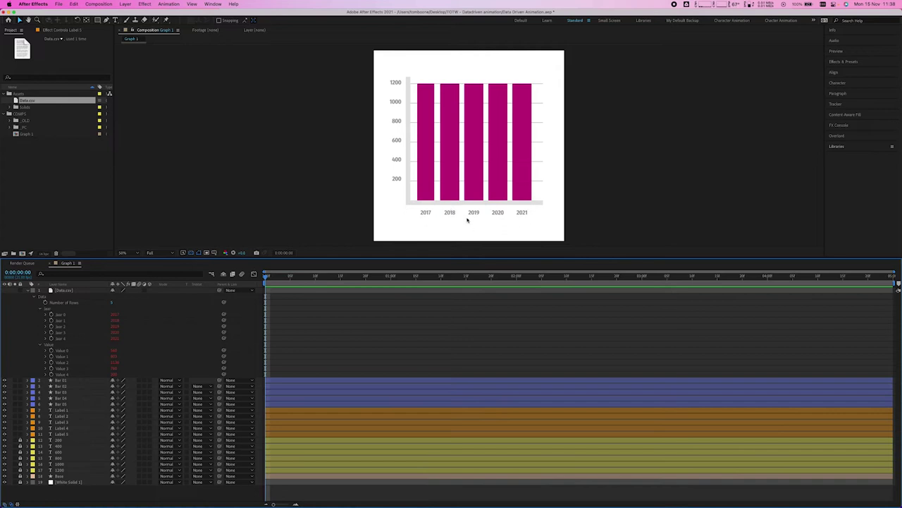
Step: Select the 2017 bar and reveal its Scale property at 100.0, 100.0%
{"action": "left_click", "coordinate": [40, 308]}
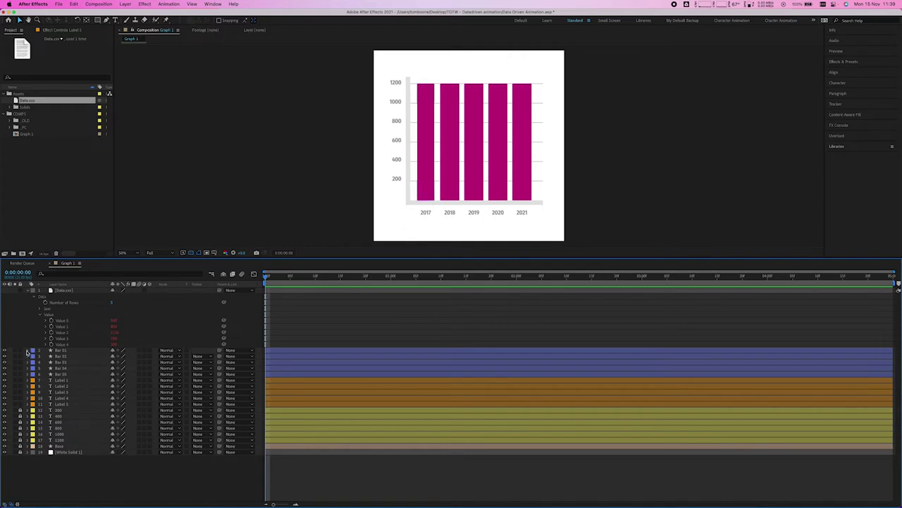
{"action": "left_click", "coordinate": [426, 108]}
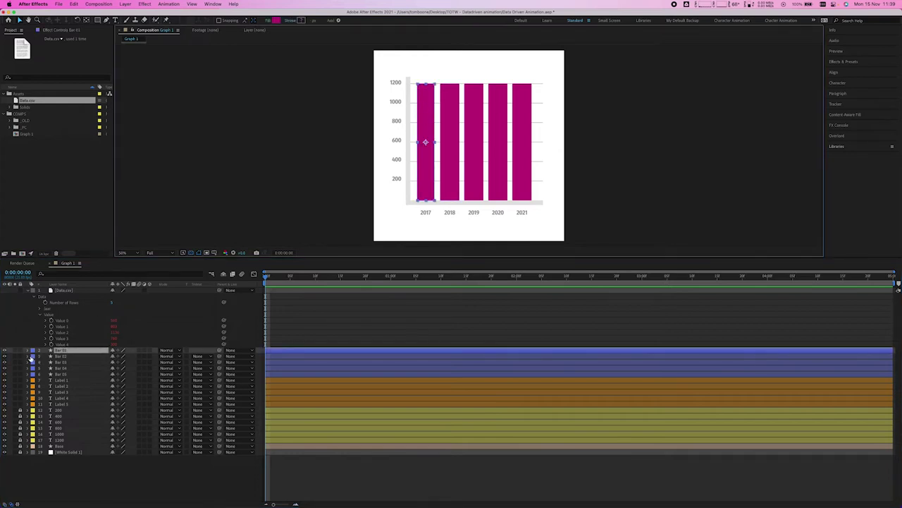
{"action": "key", "text": "s"}
{"action": "left_click", "coordinate": [59, 359]}
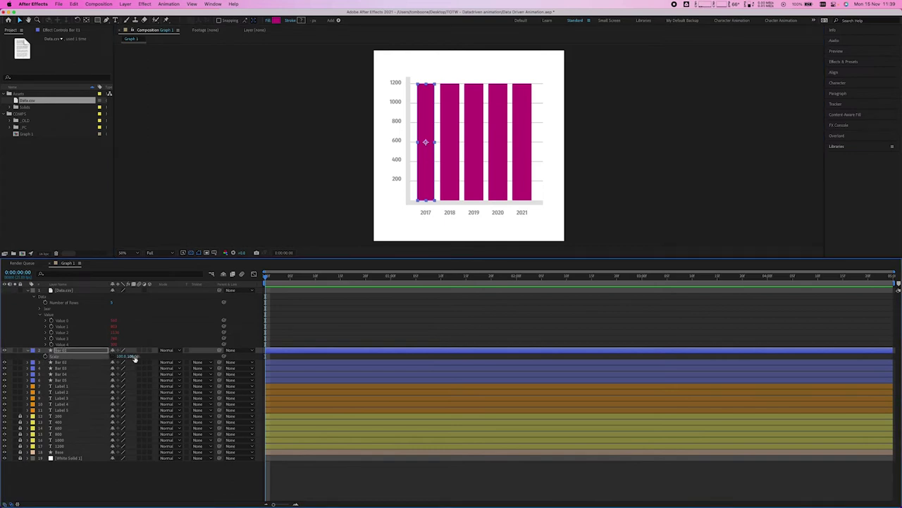
{"action": "mouse_move", "coordinate": [135, 359]}
{"action": "left_mouse_down"}
{"action": "mouse_move", "coordinate": [121, 359]}
{"action": "mouse_move", "coordinate": [140, 357]}
{"action": "left_mouse_up"}
Step: Move the 2017 and 2018 bars' anchor points to their bottom edges with Pan Behind
{"action": "left_click", "coordinate": [86, 20]}
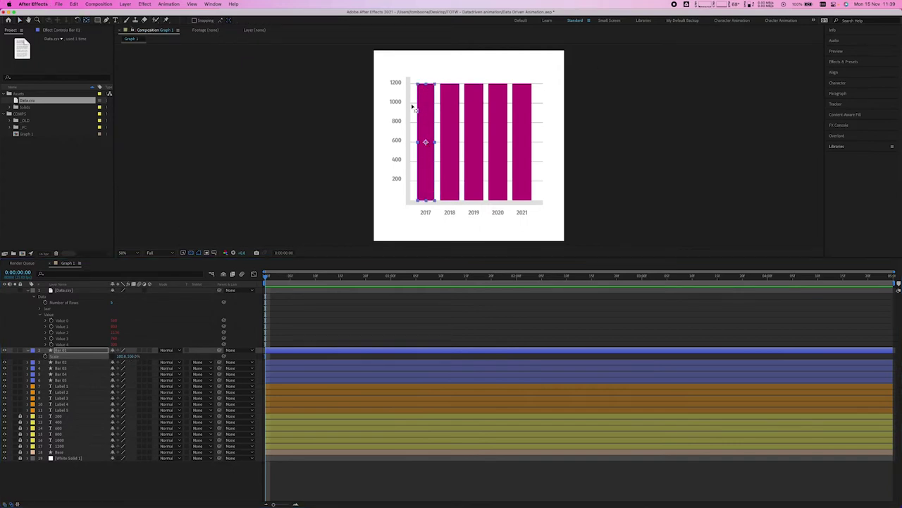
{"action": "left_click_drag", "start_coordinate": [426, 143], "coordinate": [427, 199]}
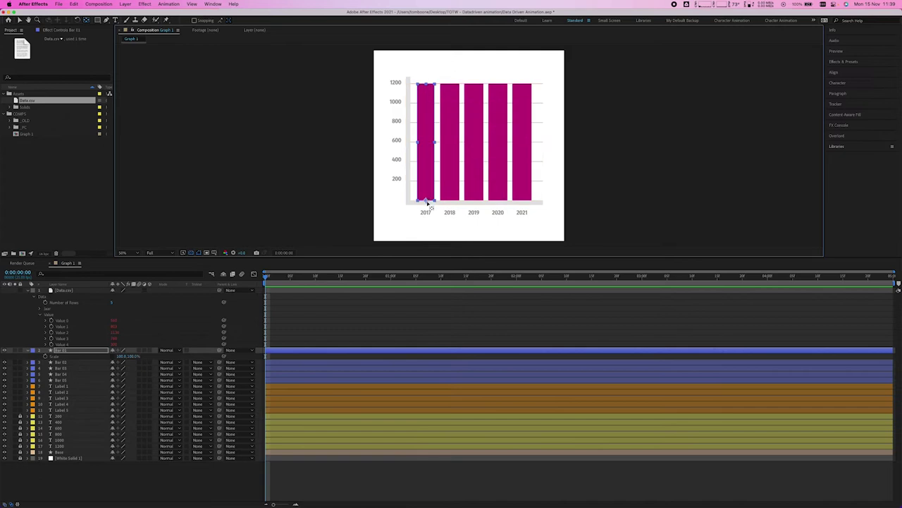
{"action": "left_click", "coordinate": [448, 136]}
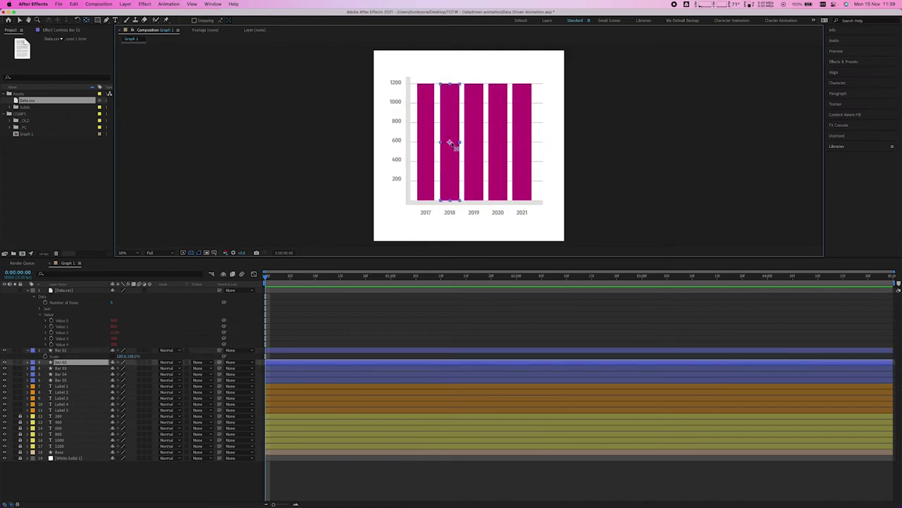
{"action": "left_click_drag", "start_coordinate": [448, 141], "coordinate": [449, 199]}
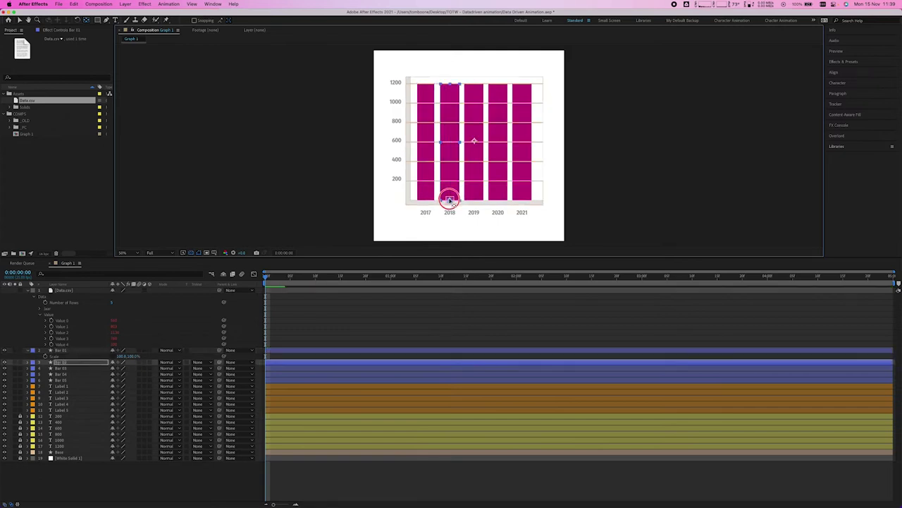
{"action": "left_click", "coordinate": [475, 145]}
{"action": "left_click", "coordinate": [498, 170]}
{"action": "left_click", "coordinate": [527, 155]}
{"action": "left_click", "coordinate": [19, 20]}
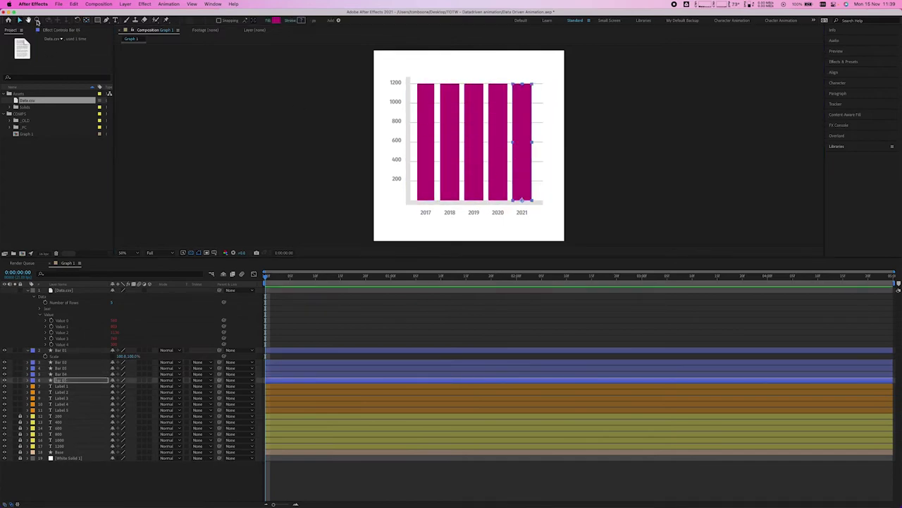
{"action": "left_click", "coordinate": [430, 155]}
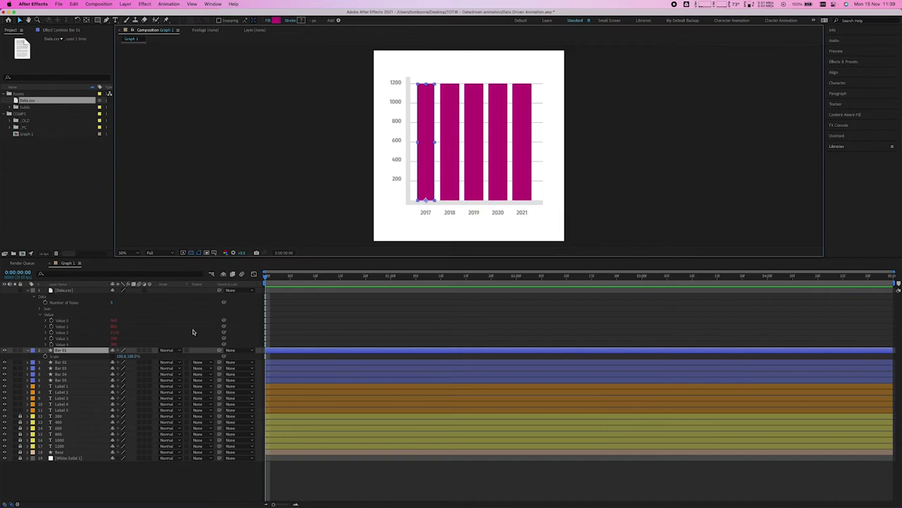
Step: Scrub Bar 01's Scale Y down to 72% so the 2017 bar reaches about 850
{"action": "mouse_move", "coordinate": [130, 355]}
{"action": "left_mouse_down"}
{"action": "mouse_move", "coordinate": [97, 360]}
{"action": "mouse_move", "coordinate": [121, 357]}
{"action": "left_mouse_up"}
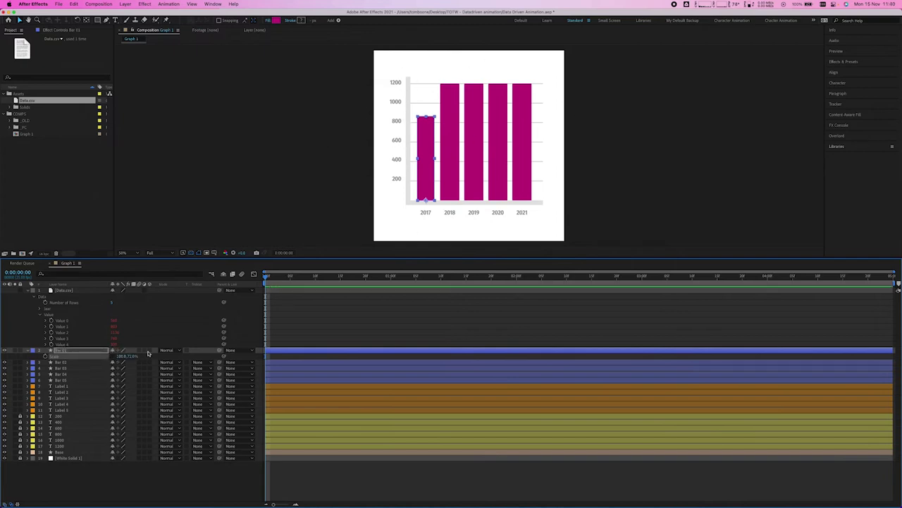
{"action": "left_click", "coordinate": [87, 351]}
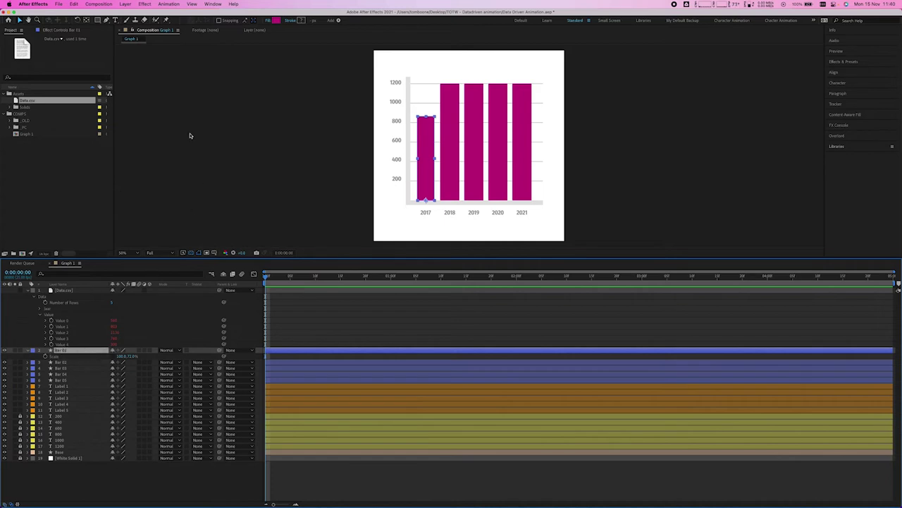
{"action": "left_click", "coordinate": [60, 357]}
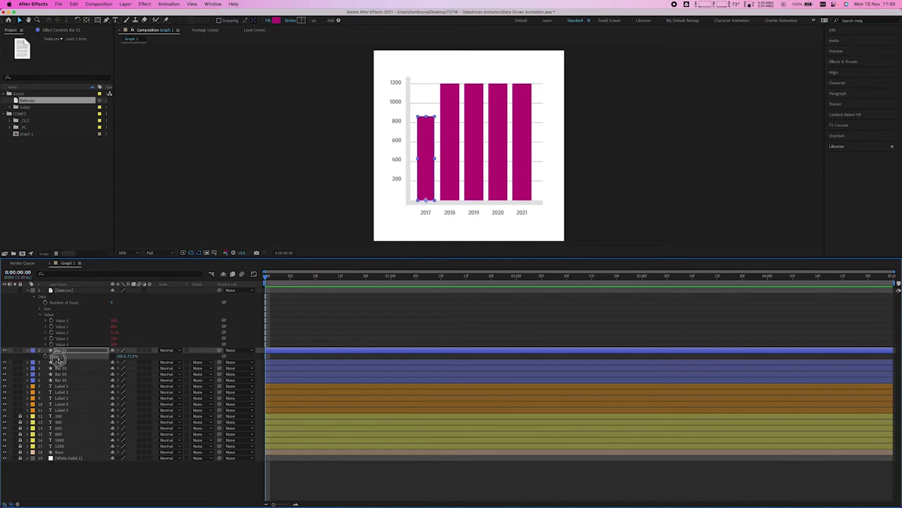
{"action": "left_click", "coordinate": [168, 4]}
Step: Add a Scale expression setting inputValue to Data.csv's Value 0 via pick-whip
{"action": "left_click", "coordinate": [212, 127]}
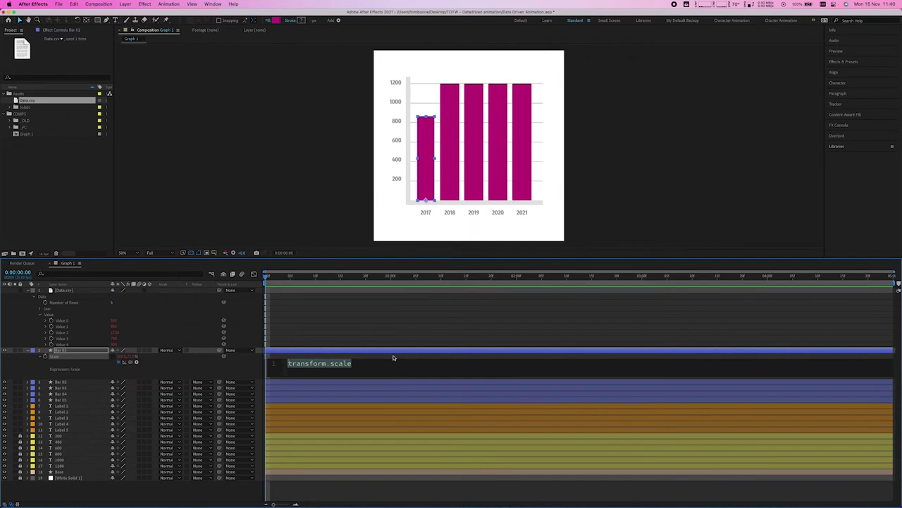
{"action": "type", "text": "input"}
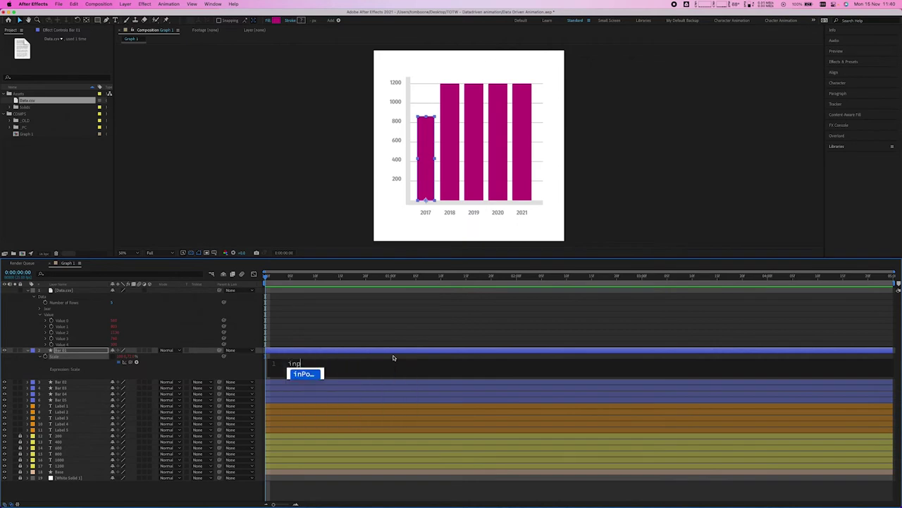
{"action": "type", "text": "Value ="}
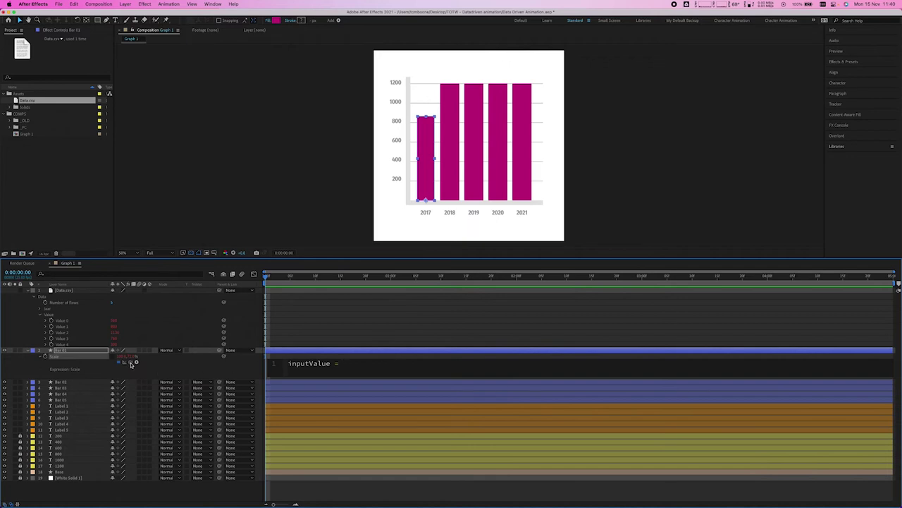
{"action": "left_click_drag", "start_coordinate": [130, 363], "coordinate": [77, 322]}
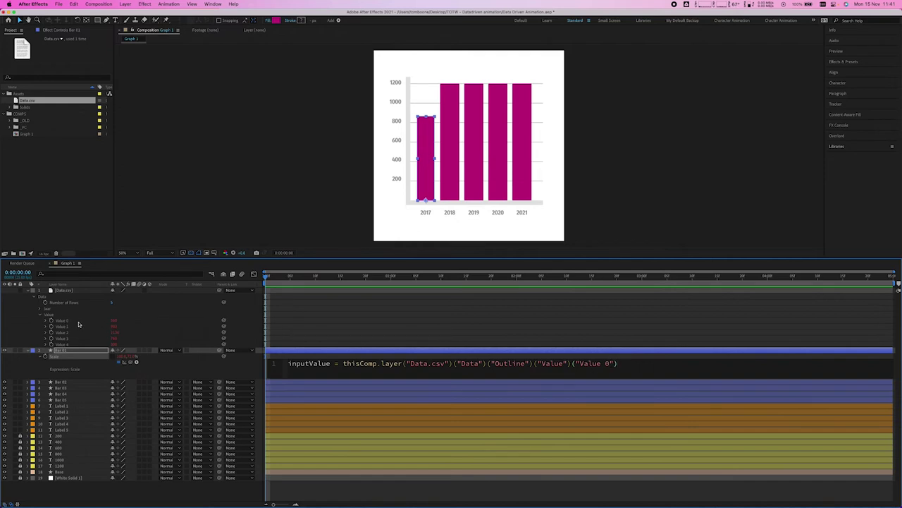
Step: Change the expression's "Value 0" reference to index 1, end the line with a semicolon and start a second line
{"action": "left_click_drag", "start_coordinate": [576, 363], "coordinate": [615, 364]}
{"action": "type", "text": "1"}
{"action": "left_click", "coordinate": [588, 363]}
{"action": "type", "text": ";"}
{"action": "key", "text": "Return"}
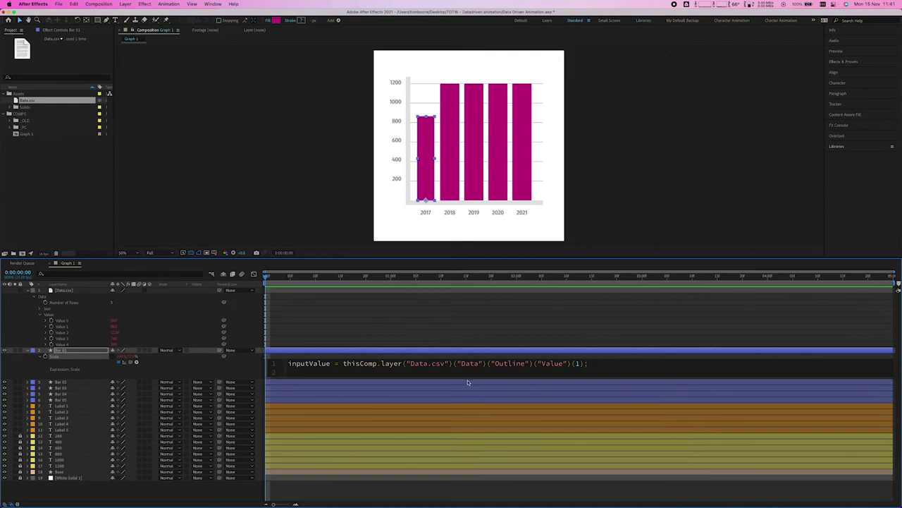
{"action": "left_click_drag", "start_coordinate": [467, 381], "coordinate": [459, 443]}
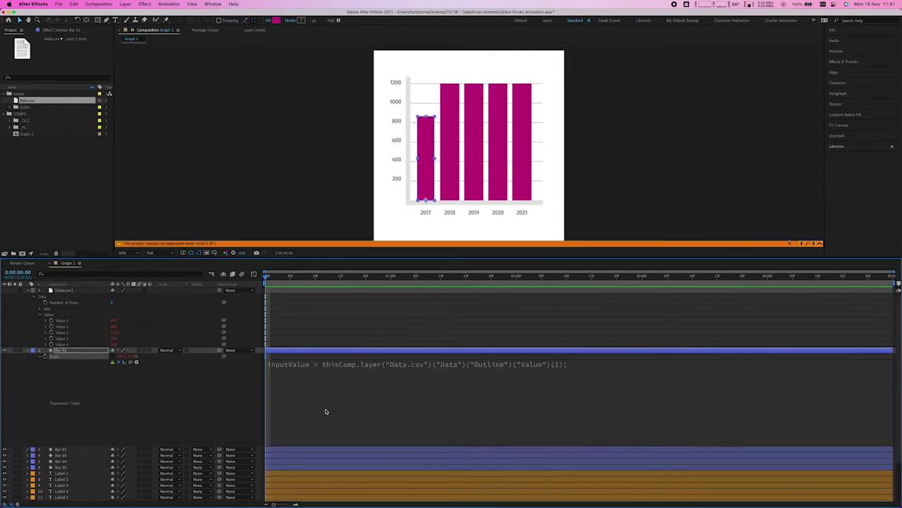
{"action": "left_click", "coordinate": [297, 386]}
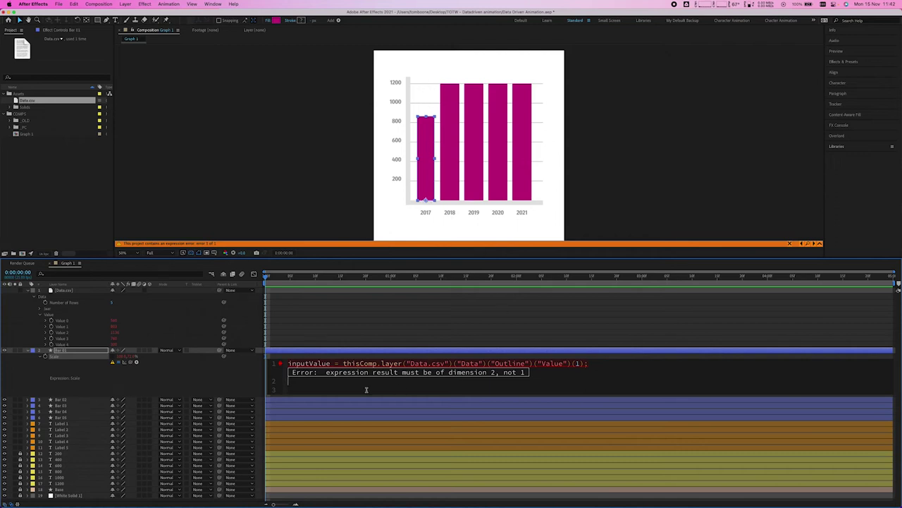
Step: Type the second line outputValue = linear(inputValue,0,1200, using autocomplete for linear and inputValue
{"action": "type", "text": "outputValue"}
{"action": "type", "text": " ="}
{"action": "type", "text": "i"}
{"action": "type", "text": "i"}
{"action": "type", "text": "n"}
{"action": "type", "text": "e"}
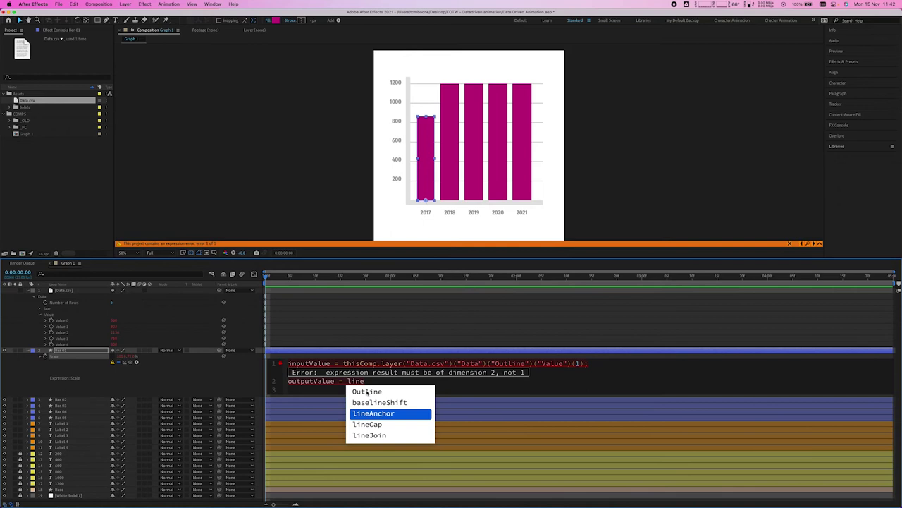
{"action": "type", "text": "a"}
{"action": "key", "text": "Down"}
{"action": "key", "text": "Return"}
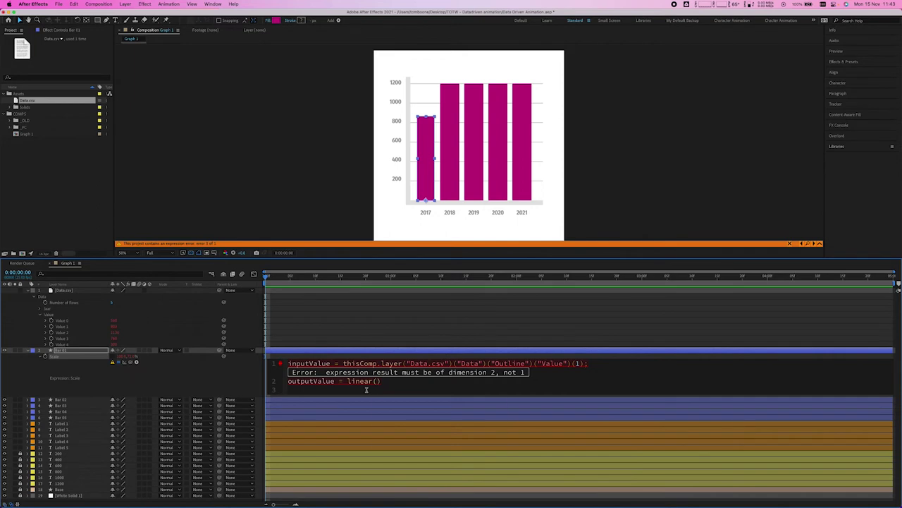
{"action": "type", "text": "inpu"}
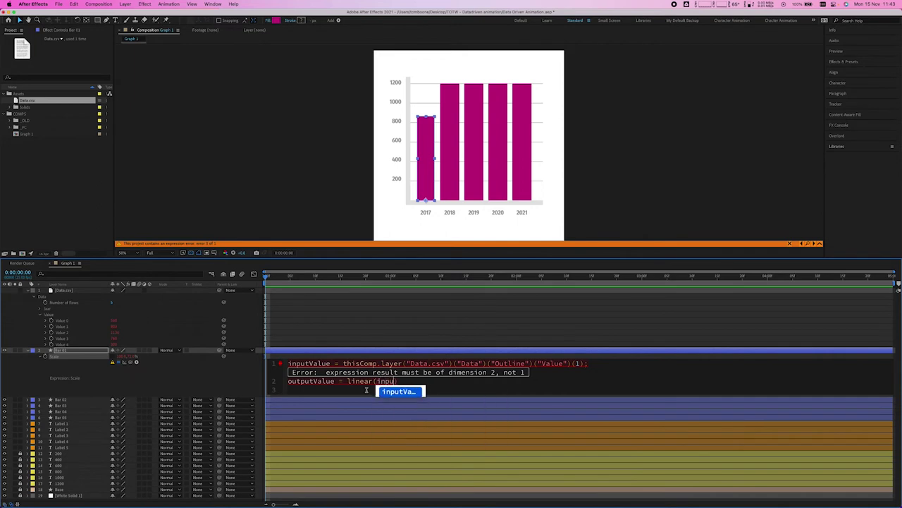
{"action": "key", "text": "Return"}
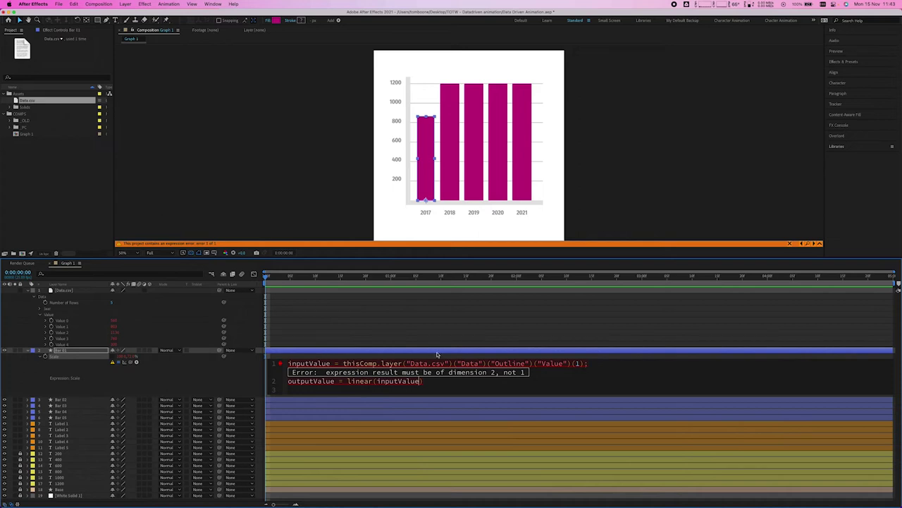
{"action": "type", "text": ","}
{"action": "type", "text": "0,1200"}
{"action": "type", "text": ","}
Step: Complete the second line as linear(inputValue,0,1200,0,100); and start a third line
{"action": "type", "text": "0,100"}
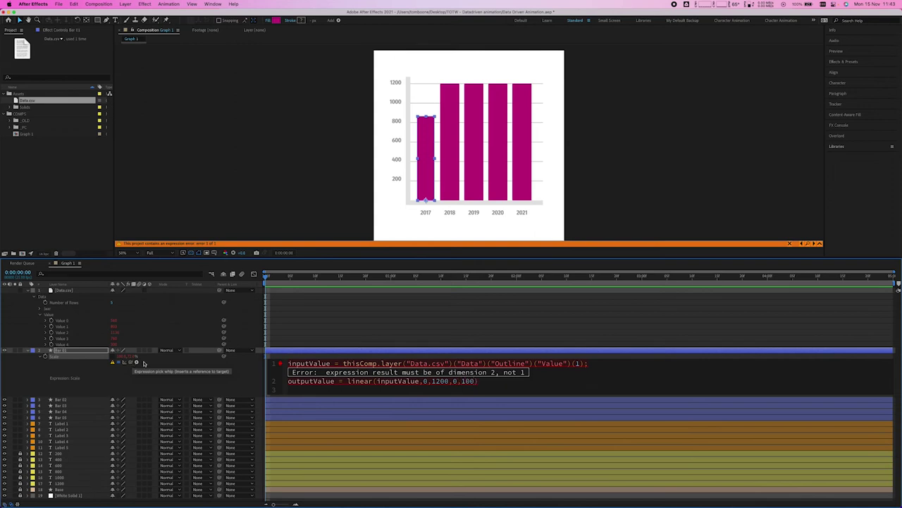
{"action": "left_click", "coordinate": [485, 382]}
{"action": "type", "text": ";"}
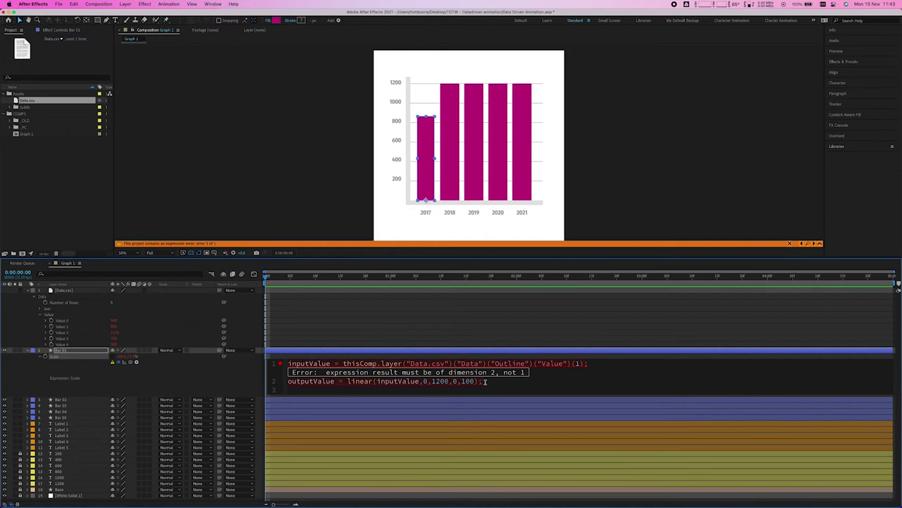
{"action": "key", "text": "Return"}
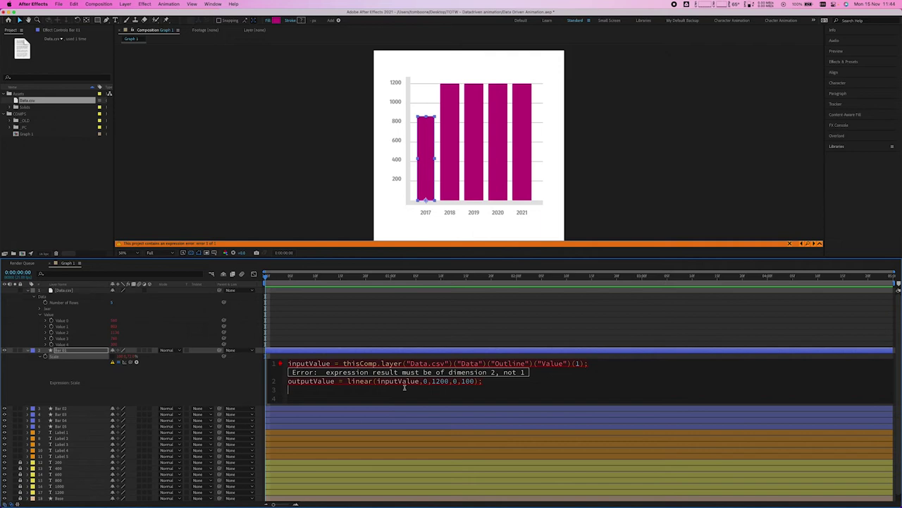
Step: Write line 3 as animation = ease(time,1,2,0,outputValue) and add blank lines below it
{"action": "type", "text": "animation ="}
{"action": "type", "text": "eas"}
{"action": "key", "text": "Return"}
{"action": "type", "text": "time"}
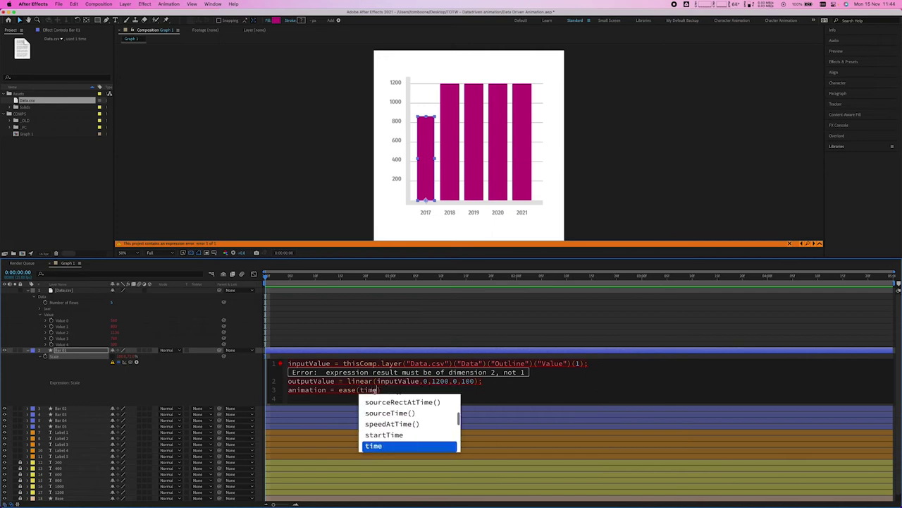
{"action": "key", "text": "Escape"}
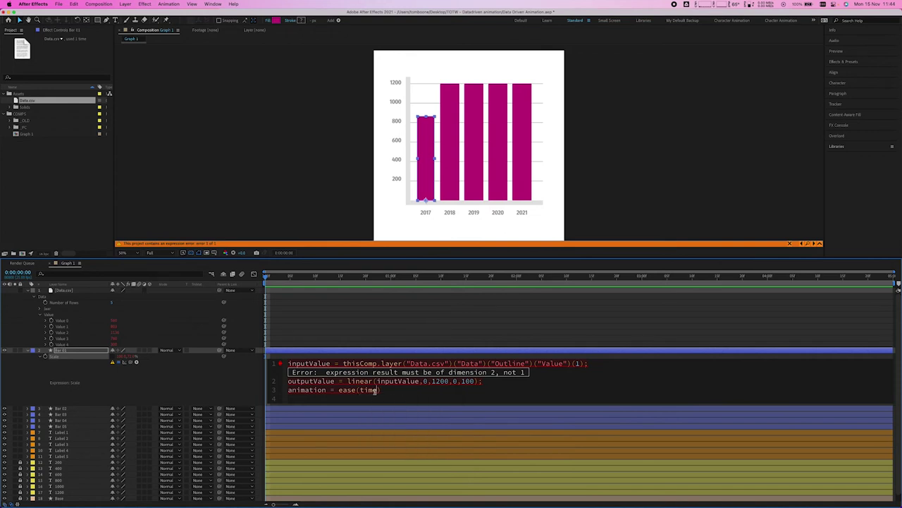
{"action": "type", "text": ","}
{"action": "type", "text": "1,"}
{"action": "type", "text": "2"}
{"action": "type", "text": ","}
{"action": "type", "text": "0"}
{"action": "type", "text": ","}
{"action": "type", "text": "output"}
{"action": "key", "text": "Return"}
{"action": "type", "text": ")"}
{"action": "key", "text": "Return"}
{"action": "key", "text": "Return"}
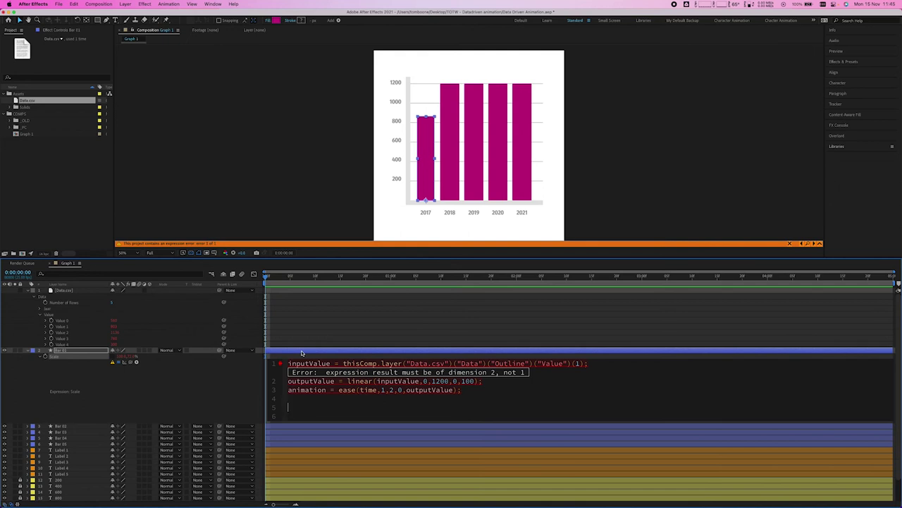
Step: Type [100,animation] as the final line and commit Bar 01's Scale expression
{"action": "type", "text": "["}
{"action": "type", "text": "100,"}
{"action": "type", "text": "animation"}
{"action": "left_click", "coordinate": [426, 327]}
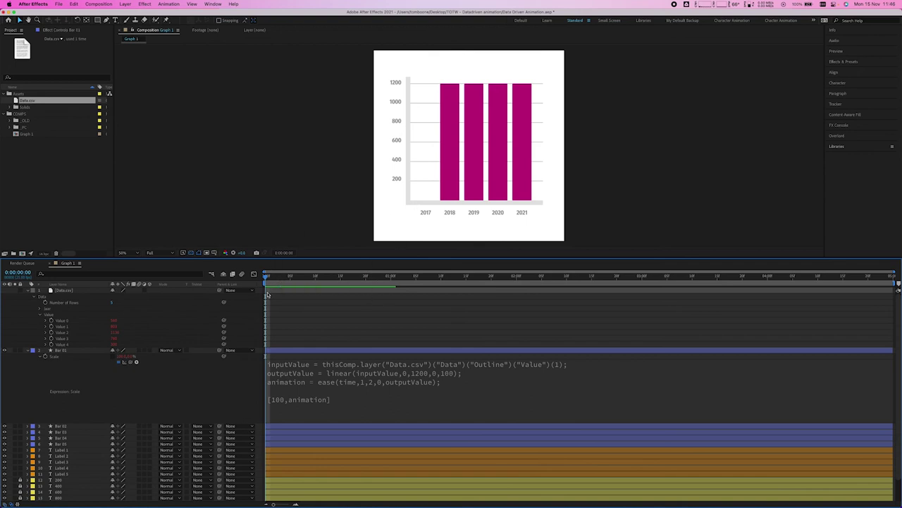
Step: Scrub the opening frames and preview the 2017 bar rising to about 560
{"action": "left_click_drag", "start_coordinate": [266, 277], "coordinate": [517, 278]}
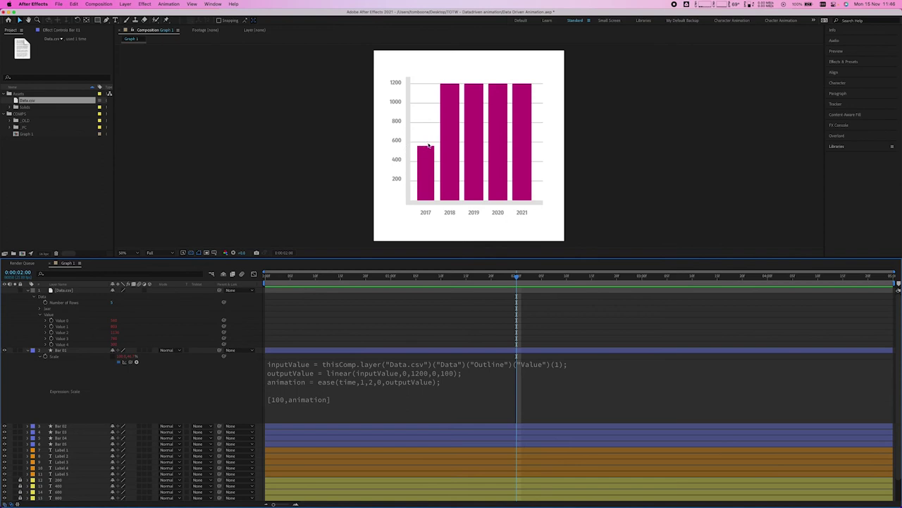
{"action": "left_click_drag", "start_coordinate": [517, 275], "coordinate": [270, 306]}
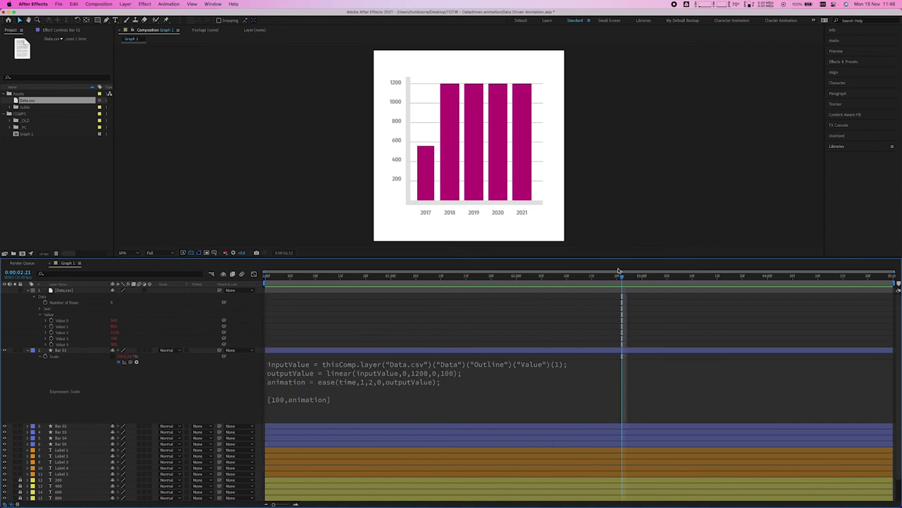
{"action": "key", "text": "space"}
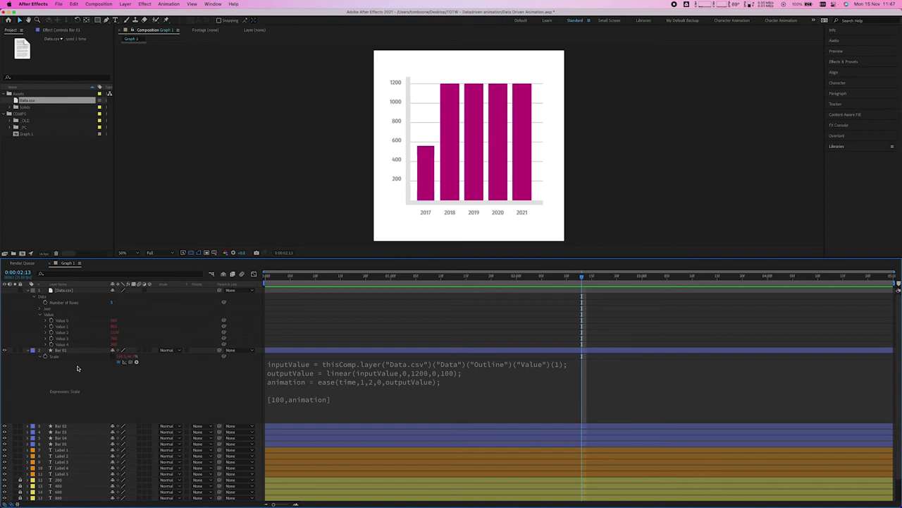
Step: Copy only Bar 01's Scale expression and paste it onto Bar 02
{"action": "right_click", "coordinate": [56, 357]}
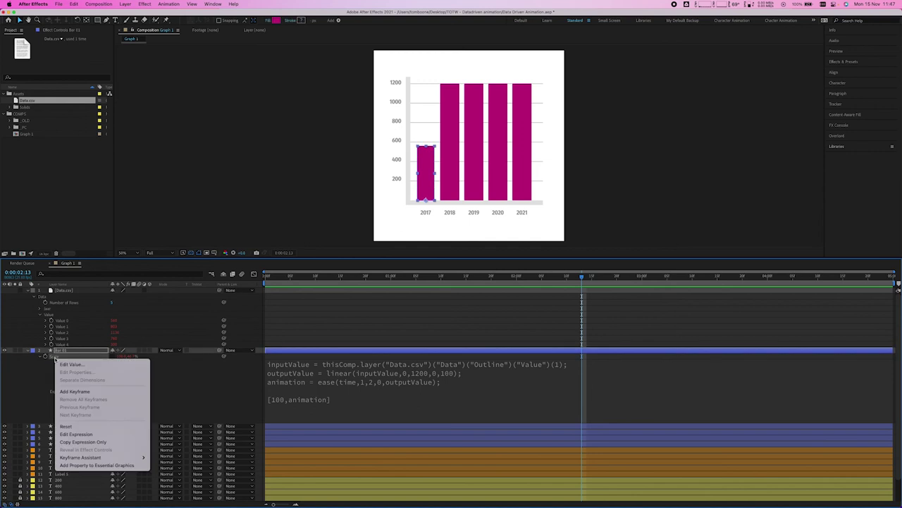
{"action": "left_click", "coordinate": [124, 442]}
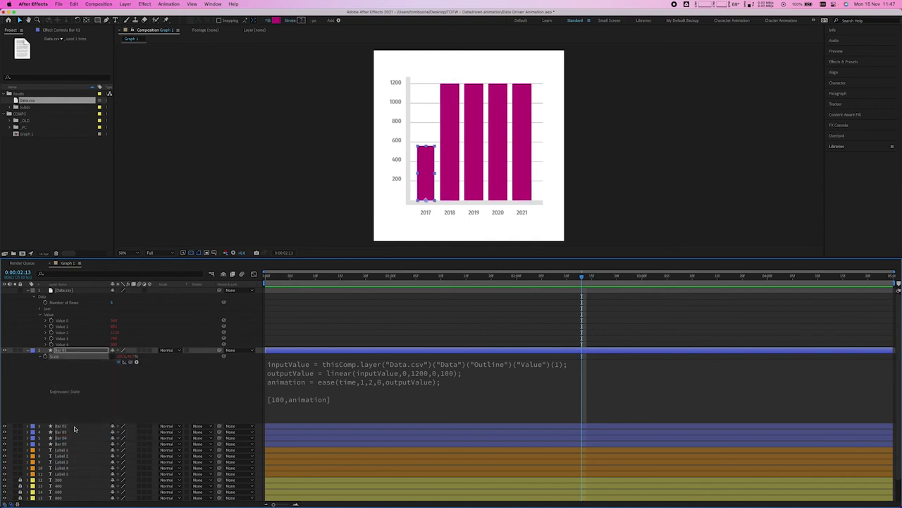
{"action": "left_click", "coordinate": [75, 427]}
{"action": "key", "text": "ctrl+v"}
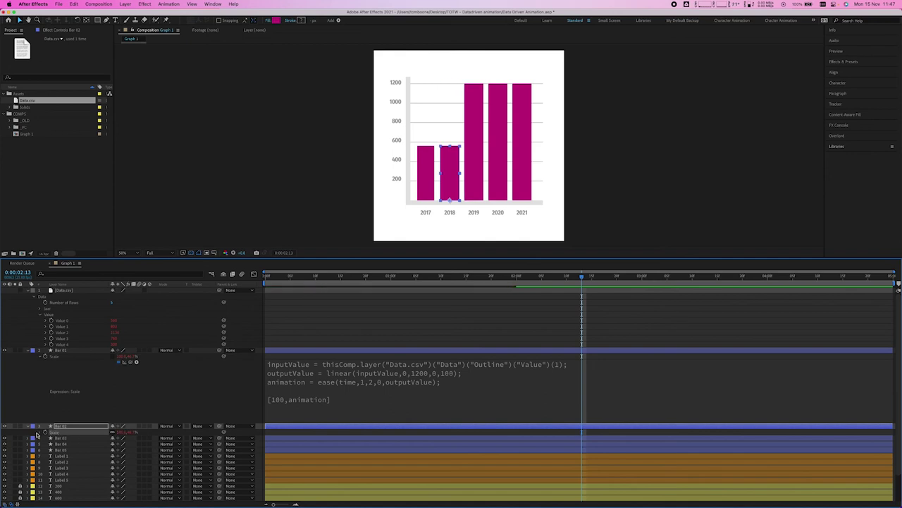
Step: Change Bar 02's expression index to ("Value")(2) and check the 2018 bar rising to about 800
{"action": "left_click", "coordinate": [38, 432]}
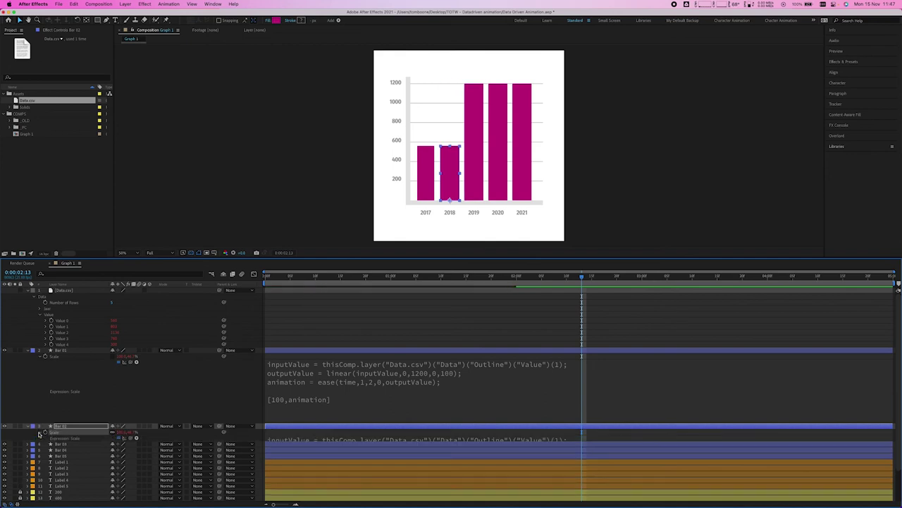
{"action": "left_click", "coordinate": [366, 439]}
{"action": "type", "text": "2"}
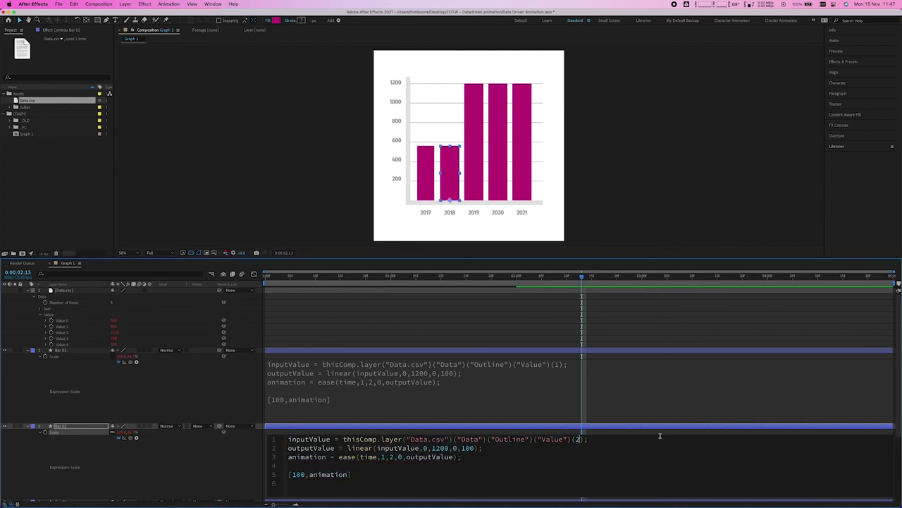
{"action": "left_click", "coordinate": [628, 335]}
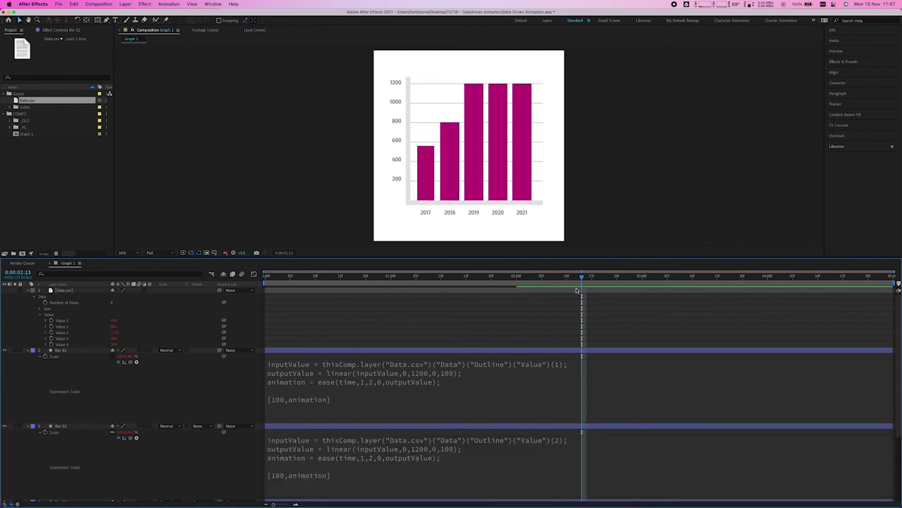
{"action": "left_click_drag", "start_coordinate": [579, 278], "coordinate": [574, 293]}
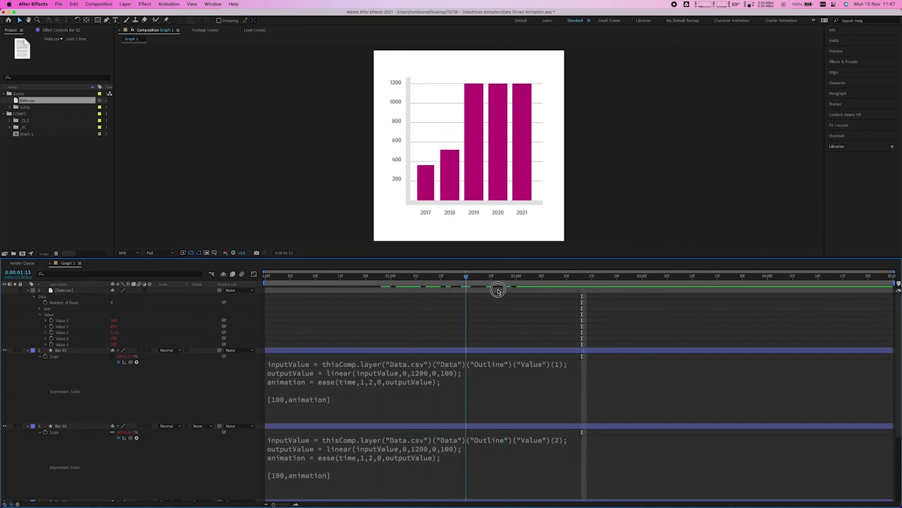
Step: Paste the scale expression onto Bar 03, Bar 04 and Bar 05 with value indices 3–5
{"action": "left_click", "coordinate": [29, 352]}
{"action": "left_click", "coordinate": [29, 353]}
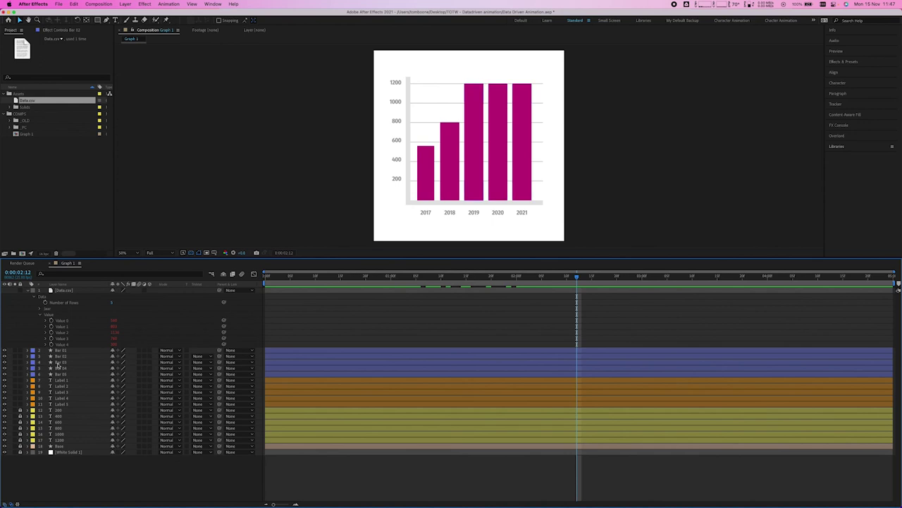
{"action": "left_click", "coordinate": [57, 362]}
{"action": "left_click", "coordinate": [57, 367]}
{"action": "key", "text": "ctrl+v"}
{"action": "left_click", "coordinate": [56, 373]}
{"action": "key", "text": "ctrl+v"}
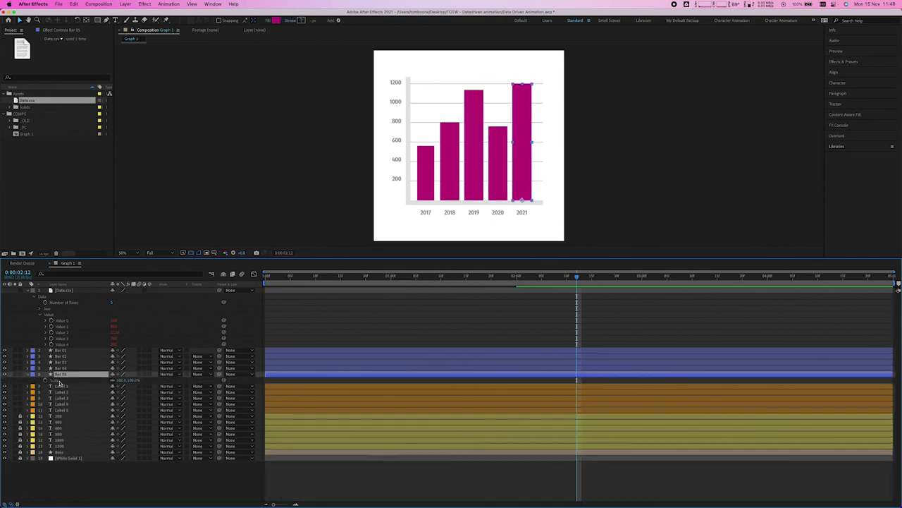
Step: Preview all five bars animating to their CSV heights, then switch to Excel
{"action": "key", "text": "space"}
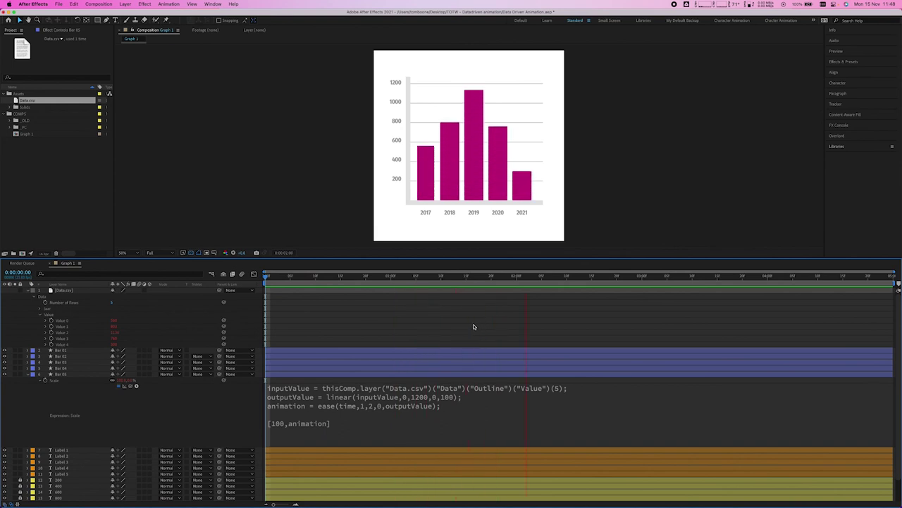
{"action": "key", "text": "space"}
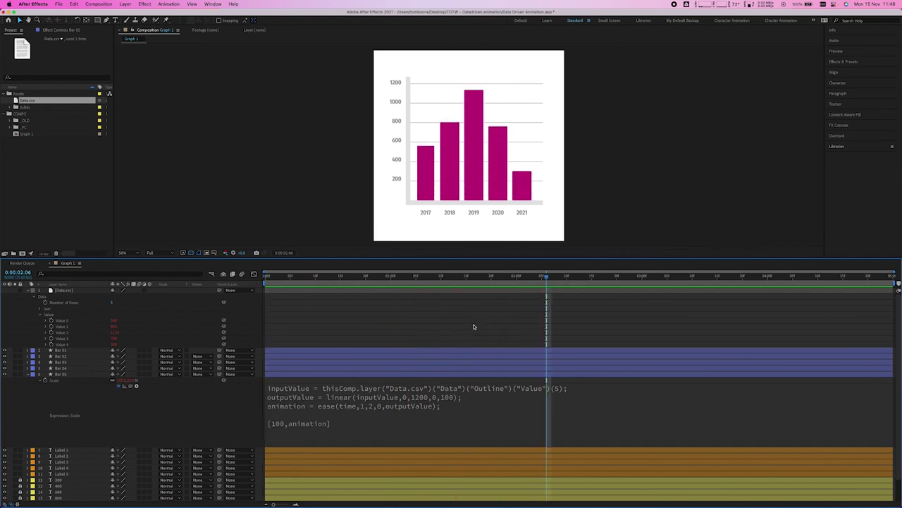
{"action": "key", "text": "super+Tab"}
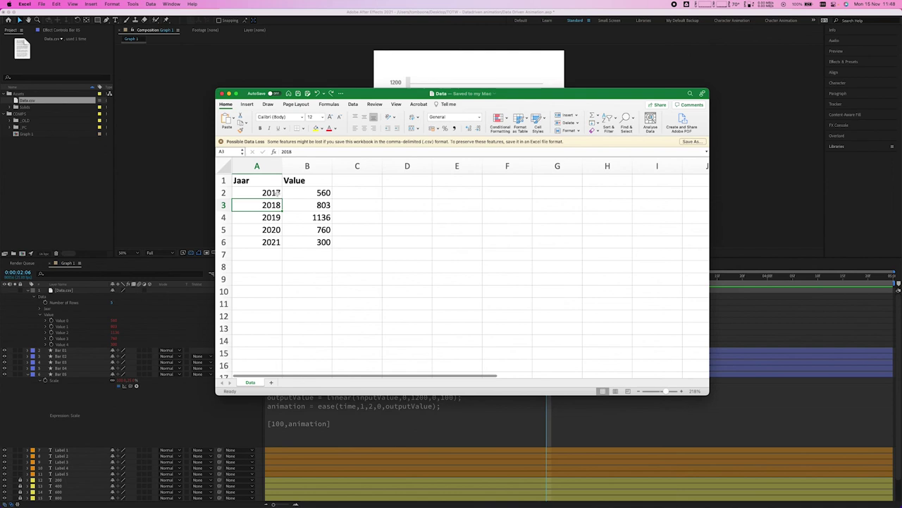
Step: Change the years in column A to the series 2016–2020
{"action": "left_click", "coordinate": [262, 192]}
{"action": "type", "text": "2016"}
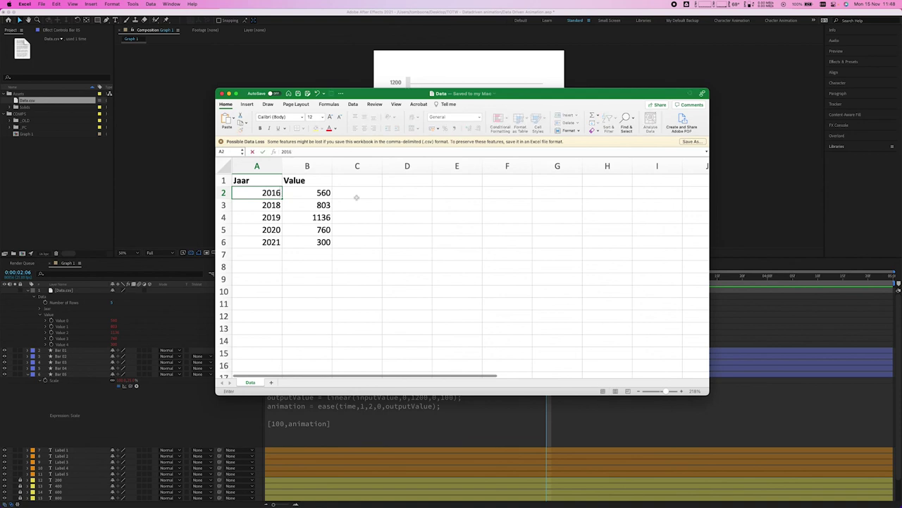
{"action": "key", "text": "Return"}
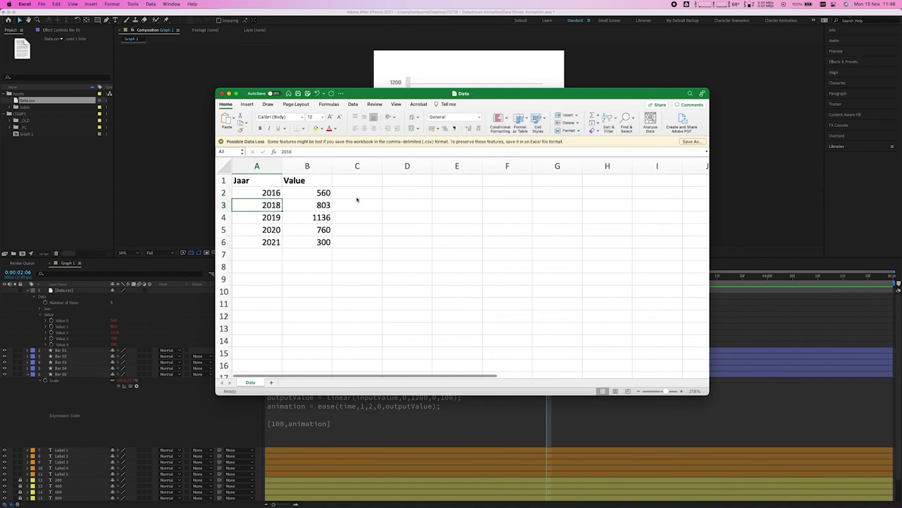
{"action": "type", "text": "2017"}
{"action": "key", "text": "Return"}
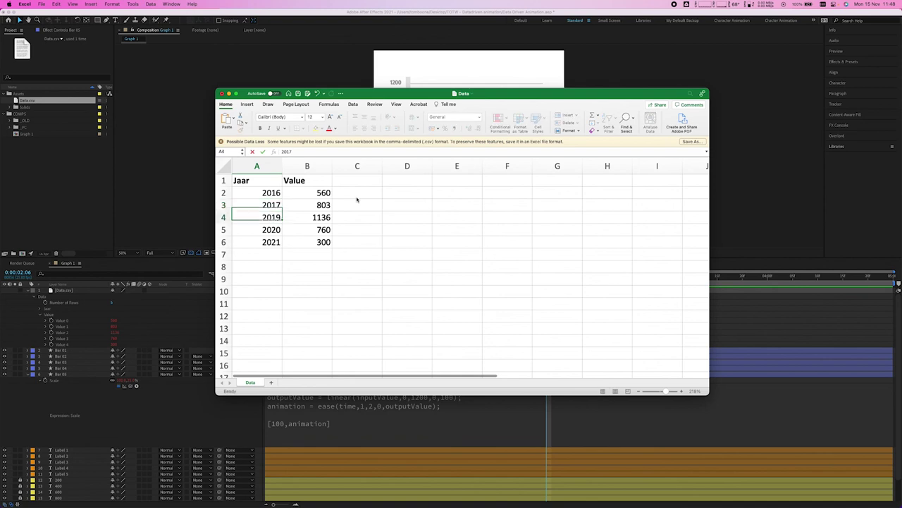
{"action": "left_click_drag", "start_coordinate": [280, 192], "coordinate": [283, 243]}
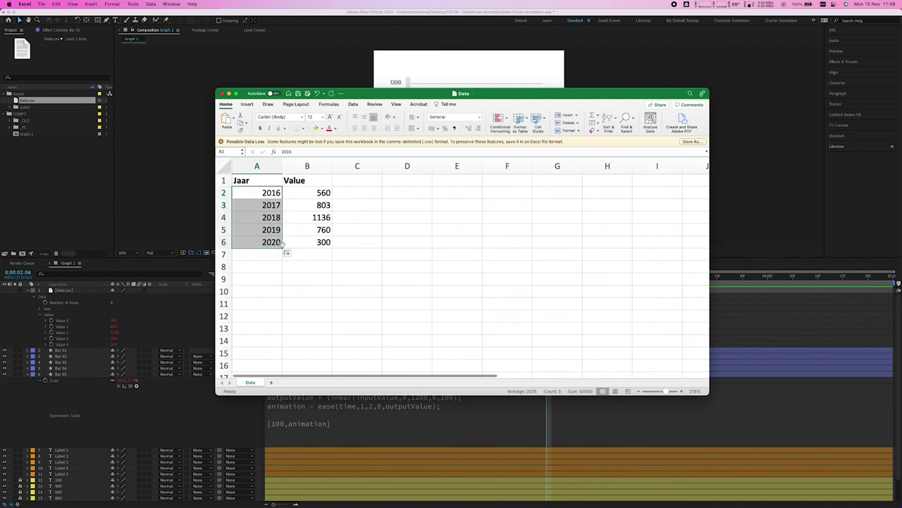
Step: Enter the values 900, 100, 800, 200 and 115 into B2:B6
{"action": "left_click", "coordinate": [327, 193]}
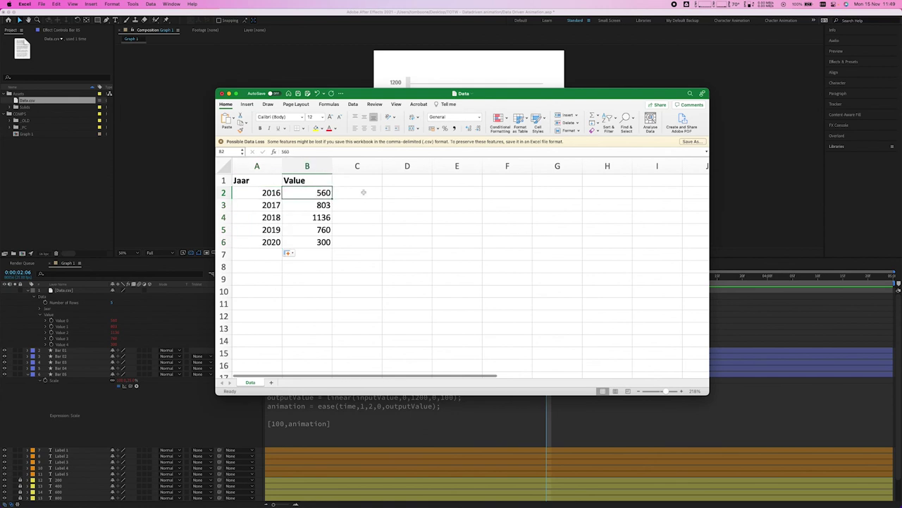
{"action": "type", "text": "900 100 800 200 115"}
{"action": "left_click", "coordinate": [407, 181]}
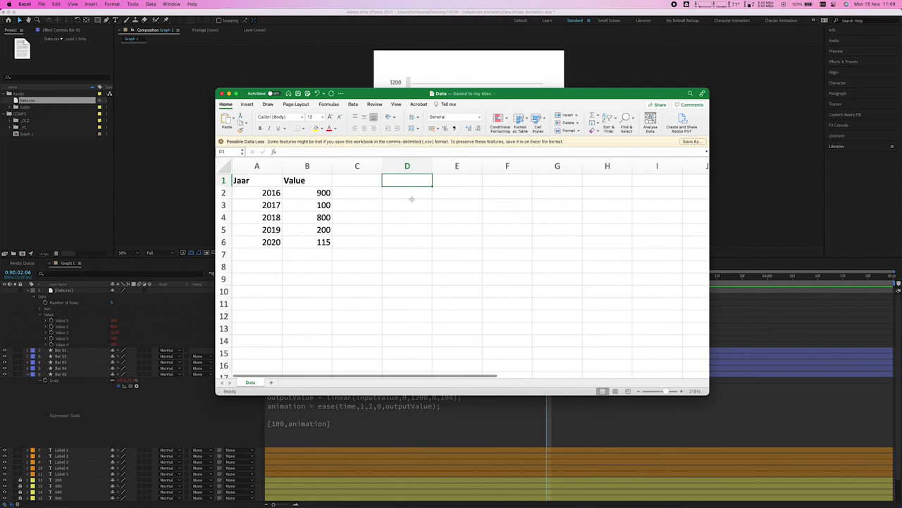
Step: Return to After Effects, rewind and play the chart showing 2016–2020 bars with the new values
{"action": "left_click", "coordinate": [441, 13]}
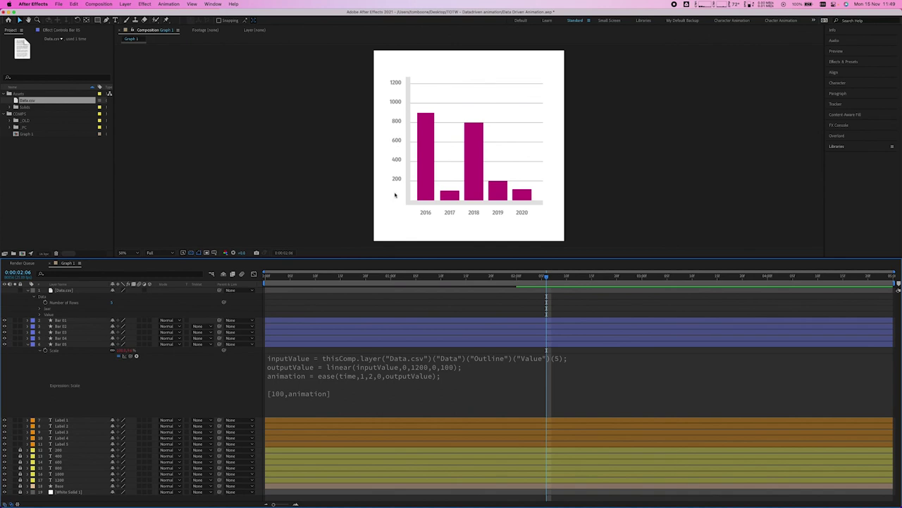
{"action": "left_click_drag", "start_coordinate": [547, 277], "coordinate": [365, 277]}
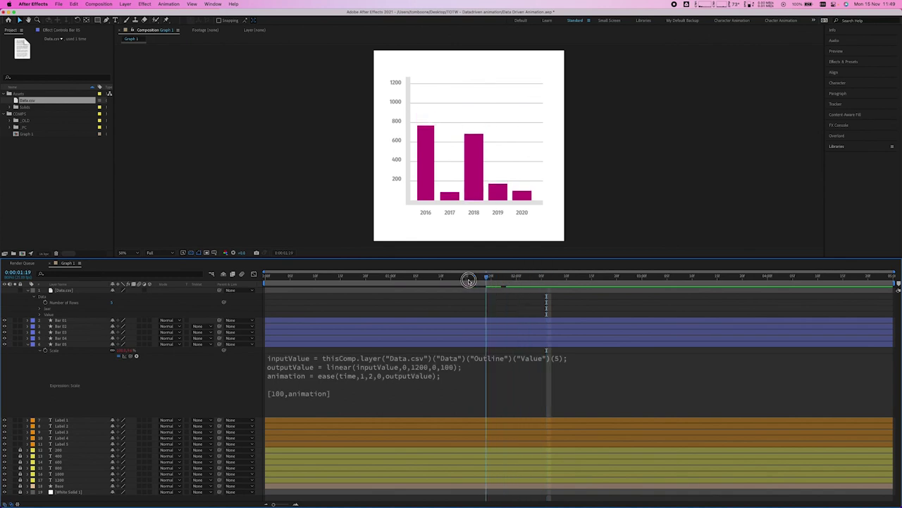
{"action": "key", "text": "space"}
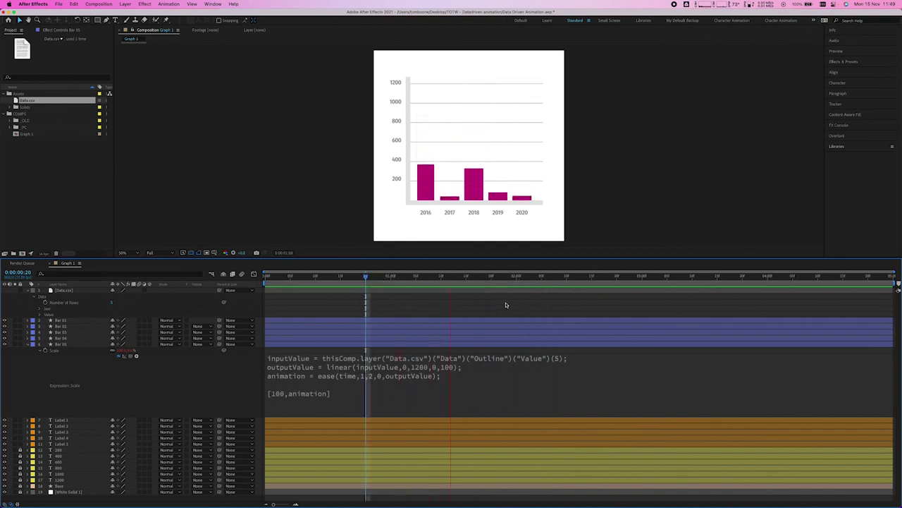